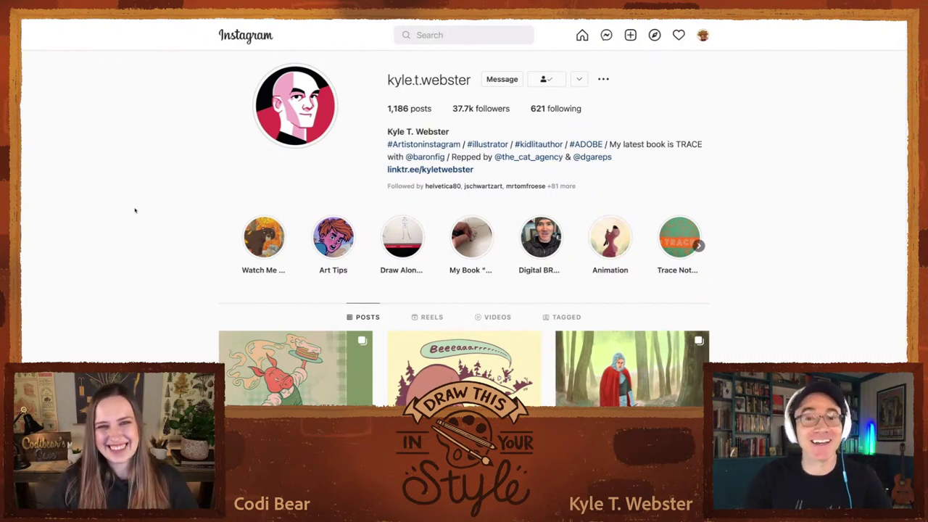
- Scroll the Instagram profile down to the posts grid, which starts with the aproned pig post
scroll(135, 211, down, 1)
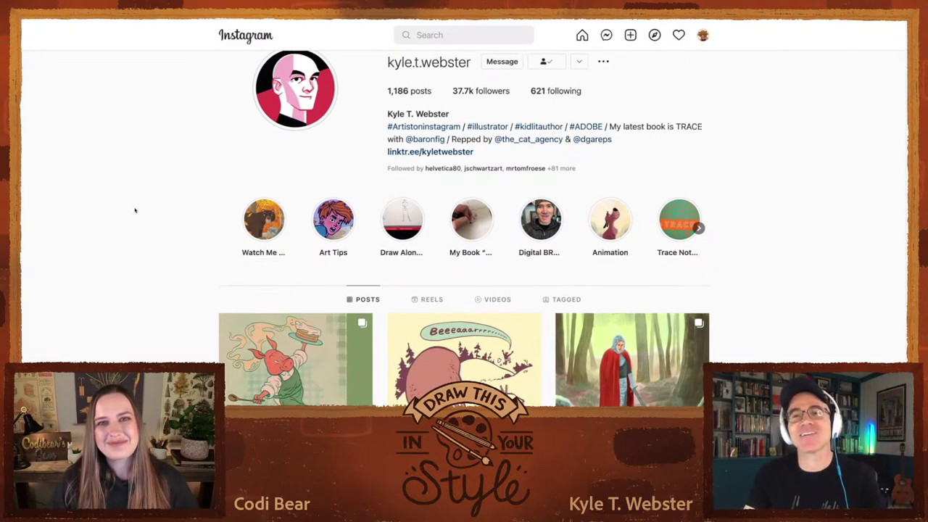
scroll(135, 211, down, 5)
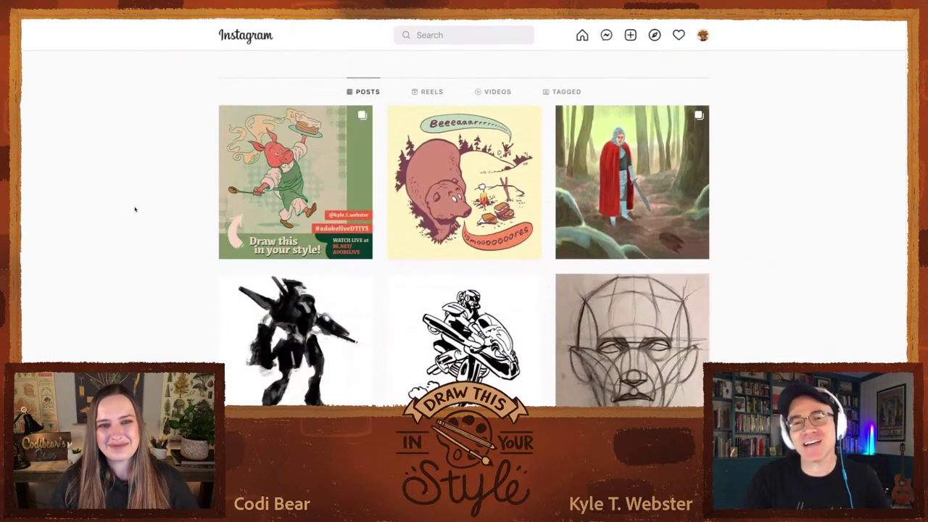
scroll(135, 211, down, 1)
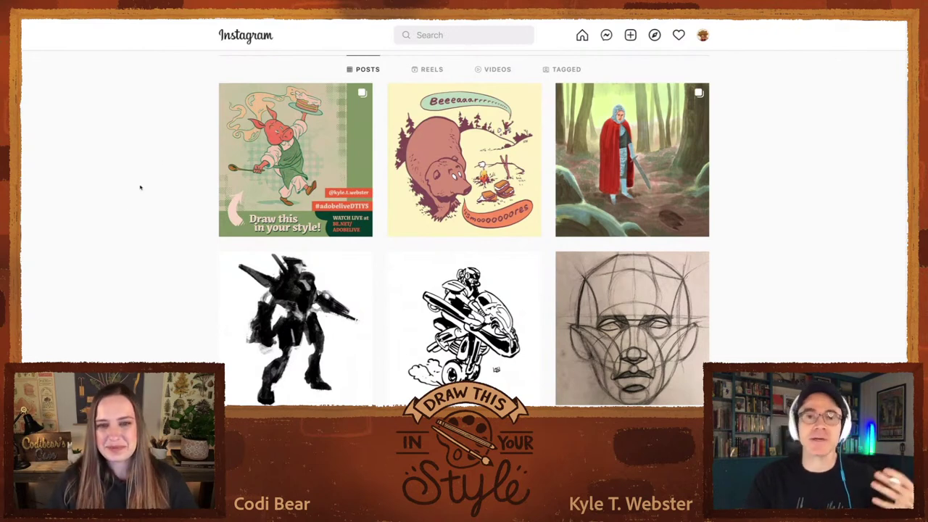
click(428, 102)
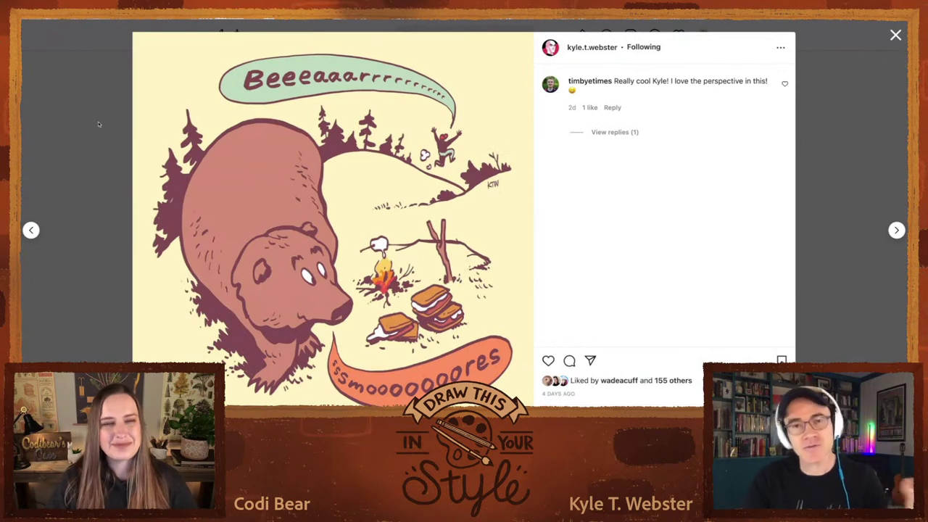
click(98, 122)
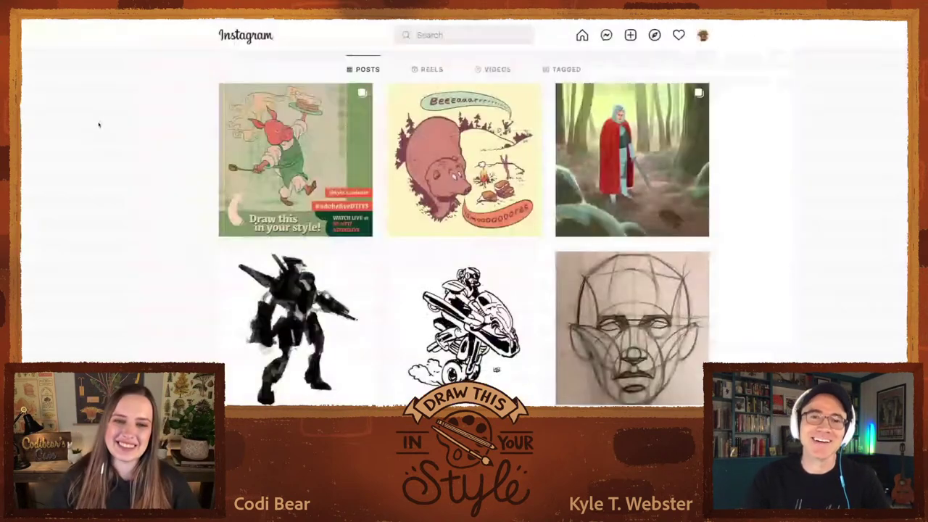
click(570, 98)
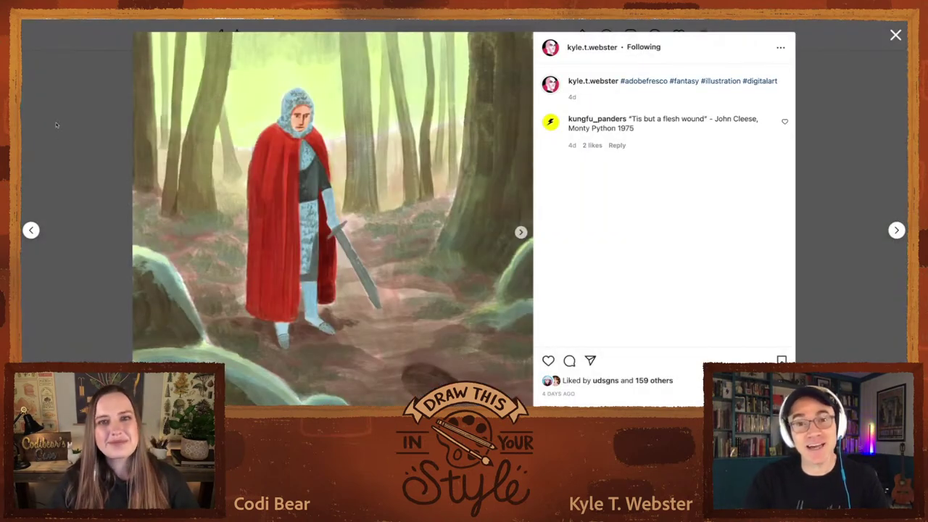
click(55, 125)
scroll(133, 145, down, 3)
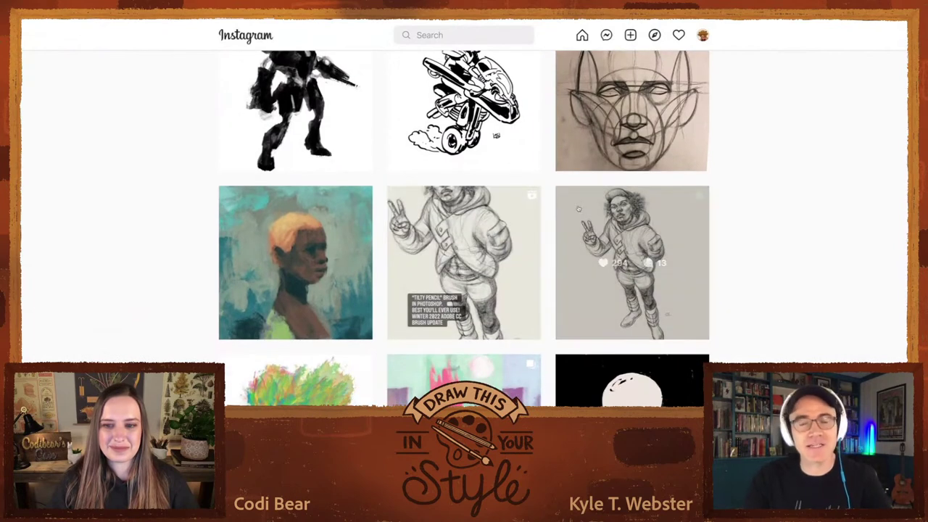
click(632, 279)
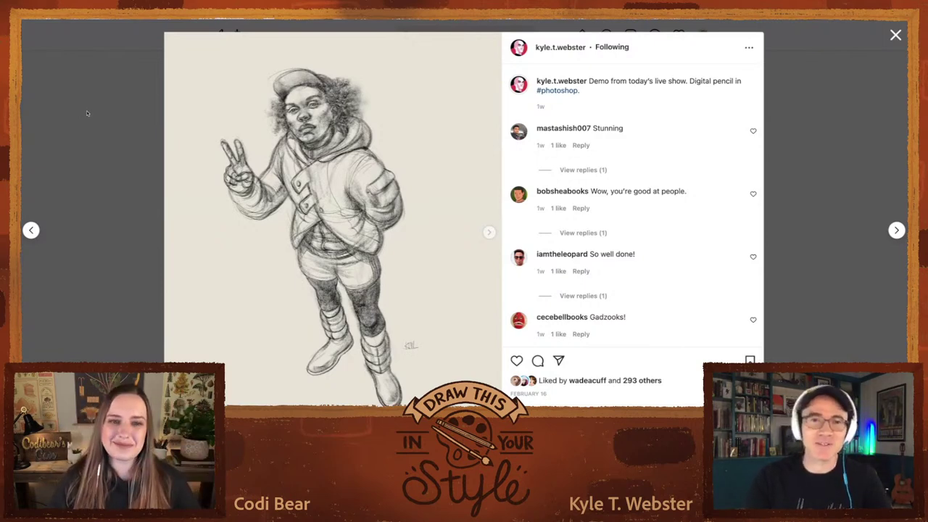
click(86, 110)
scroll(150, 121, down, 5)
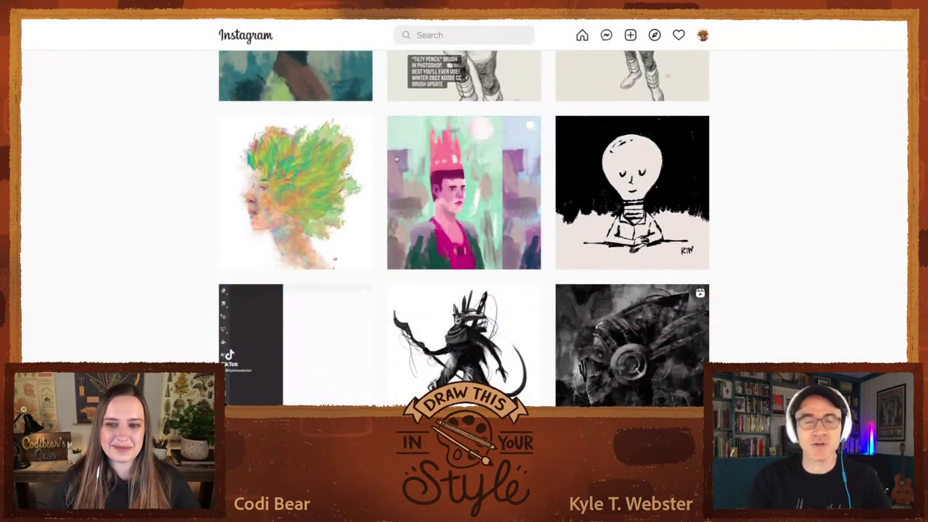
click(397, 158)
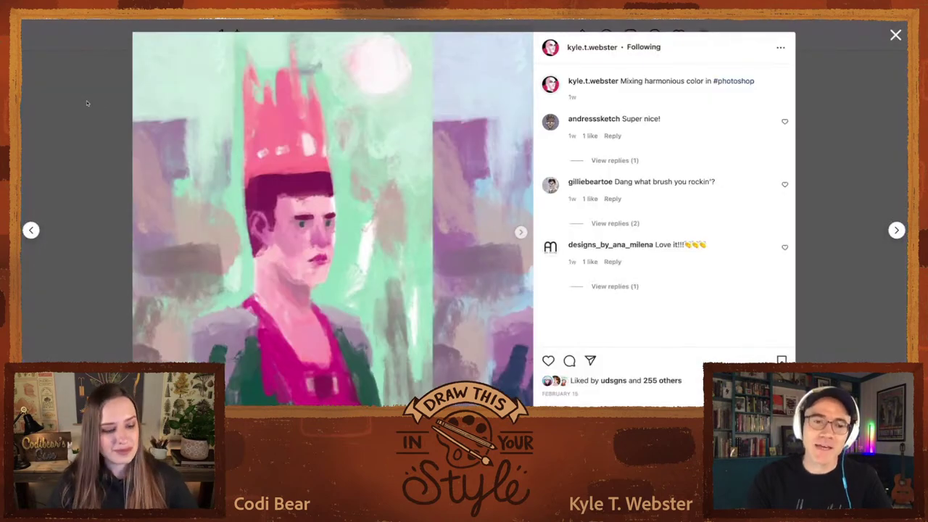
click(86, 103)
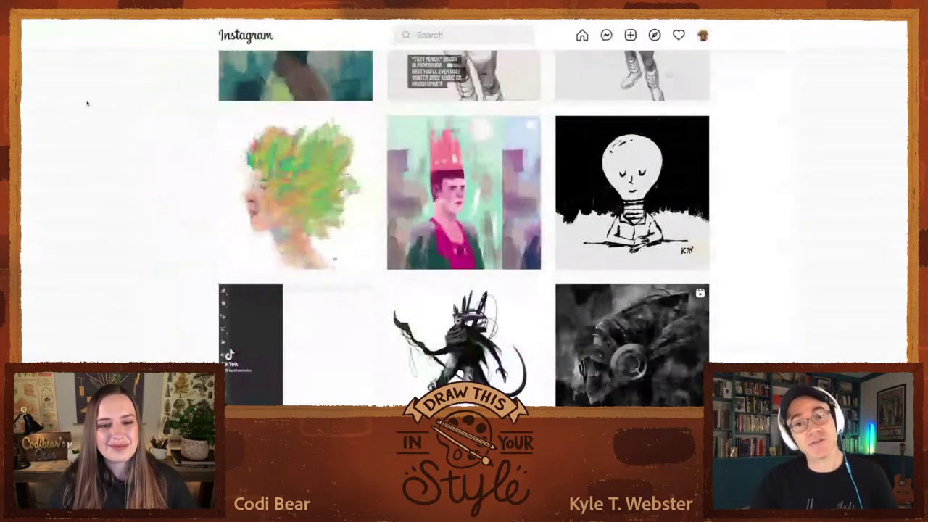
scroll(145, 140, down, 3)
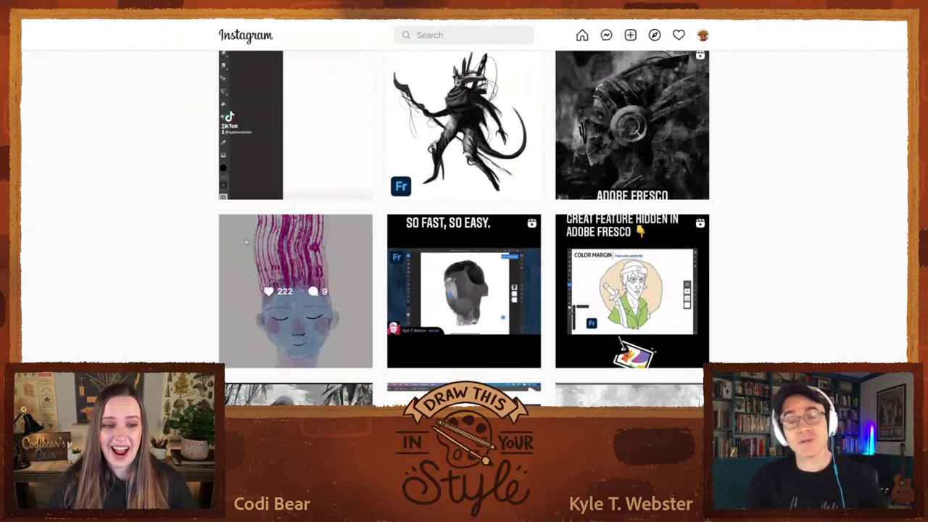
click(225, 229)
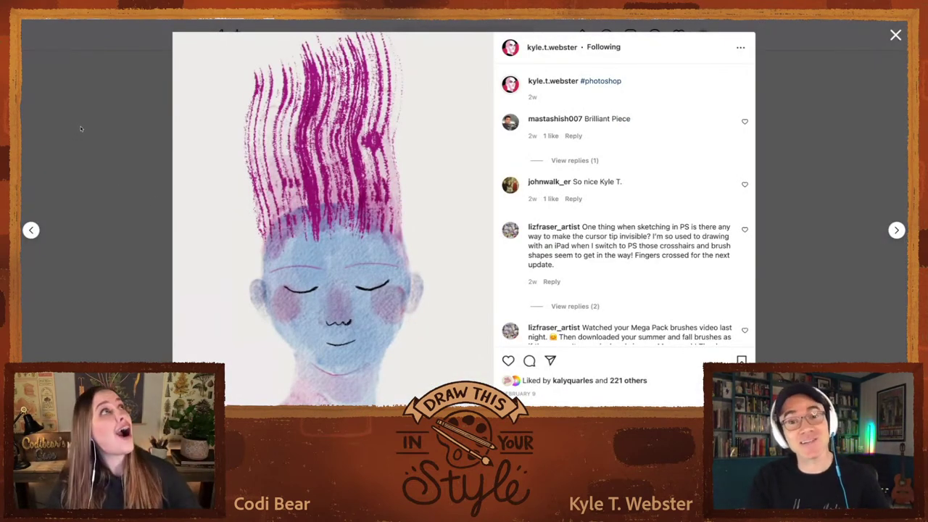
click(82, 129)
scroll(94, 143, down, 5)
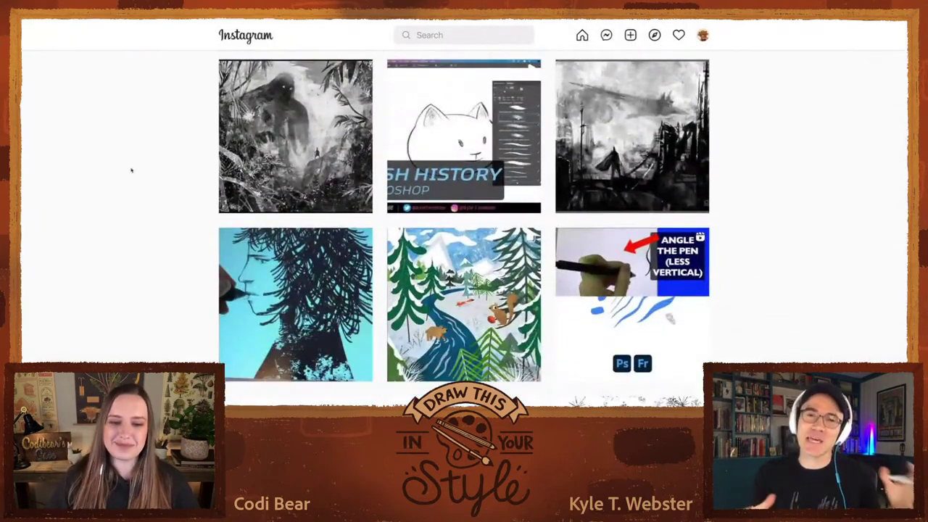
click(465, 305)
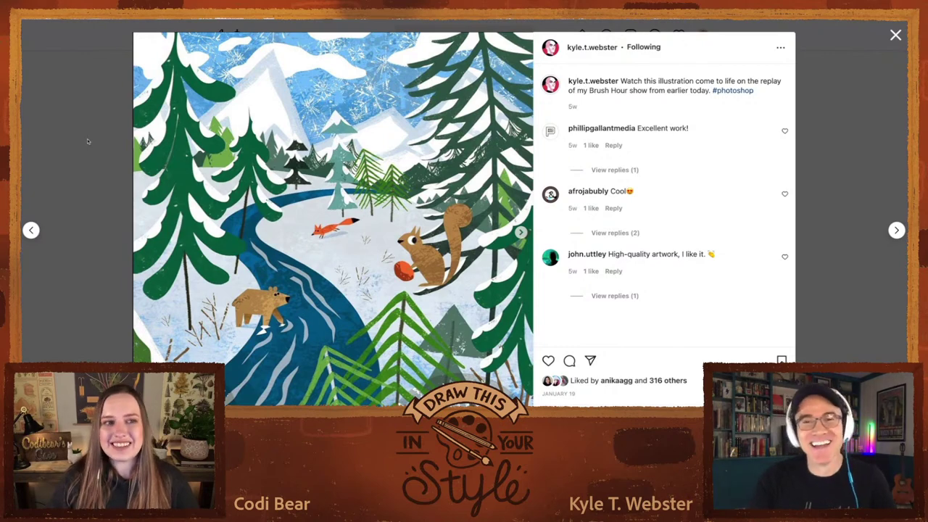
click(87, 141)
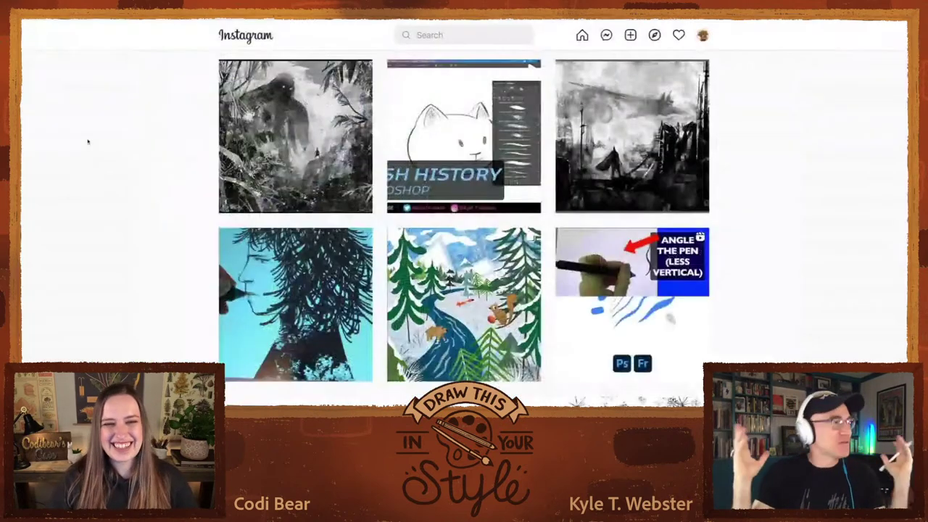
scroll(108, 147, down, 4)
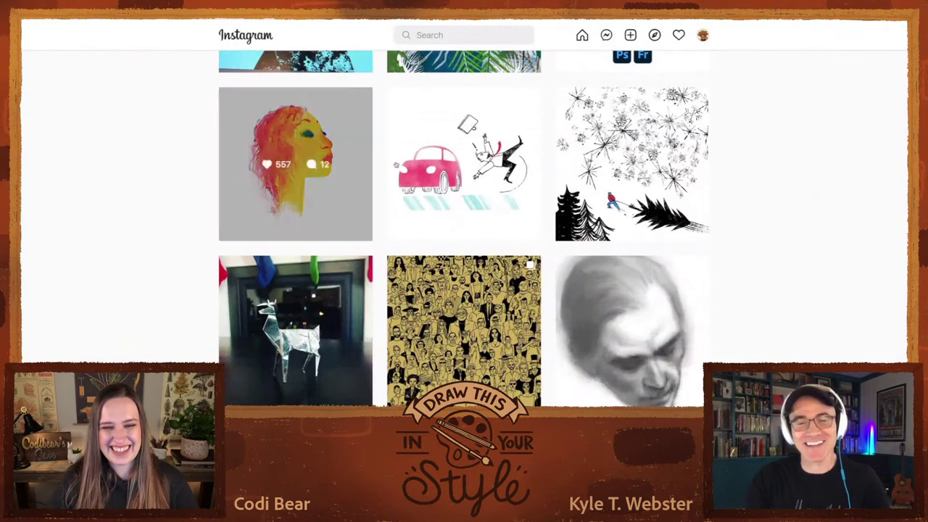
click(440, 131)
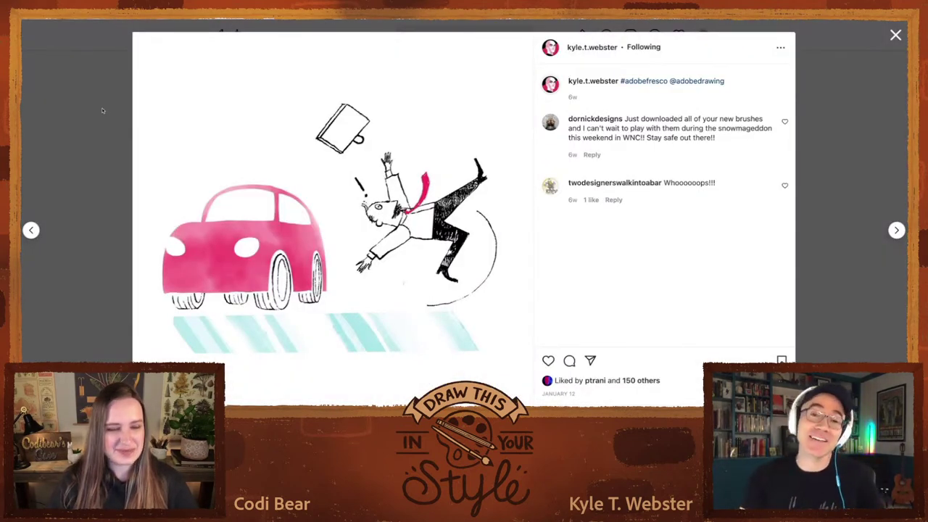
click(101, 107)
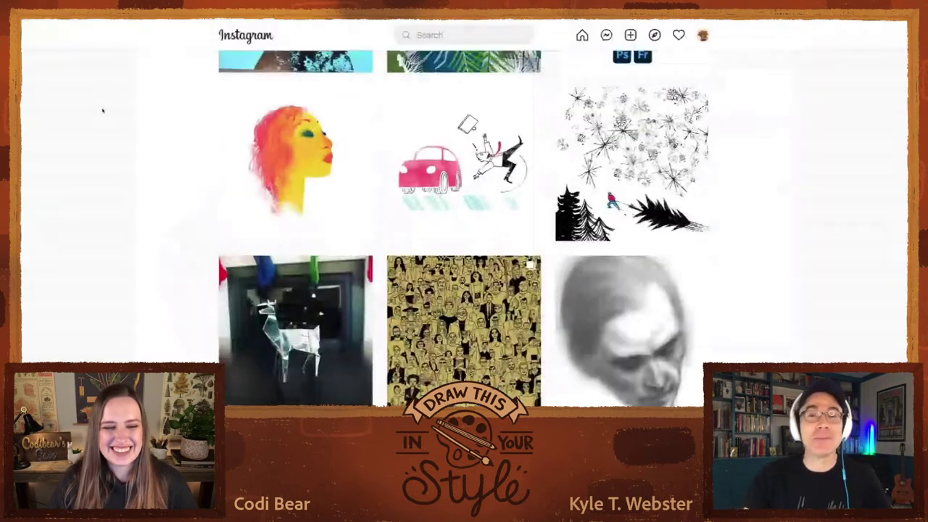
scroll(102, 110, down, 4)
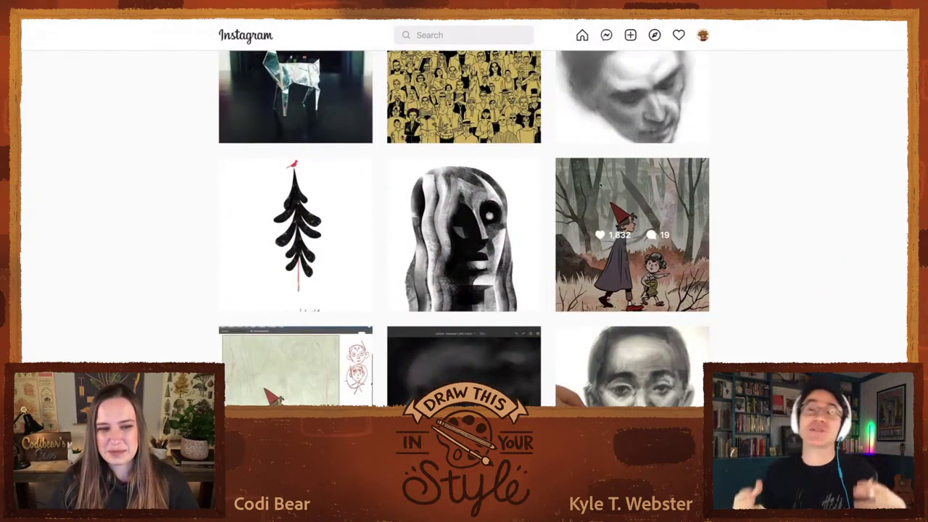
click(631, 232)
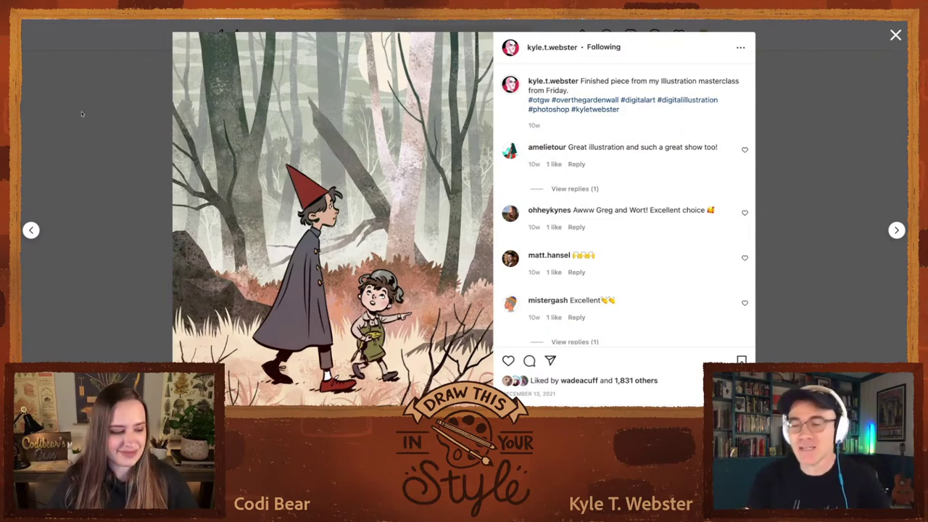
click(112, 132)
scroll(111, 132, down, 5)
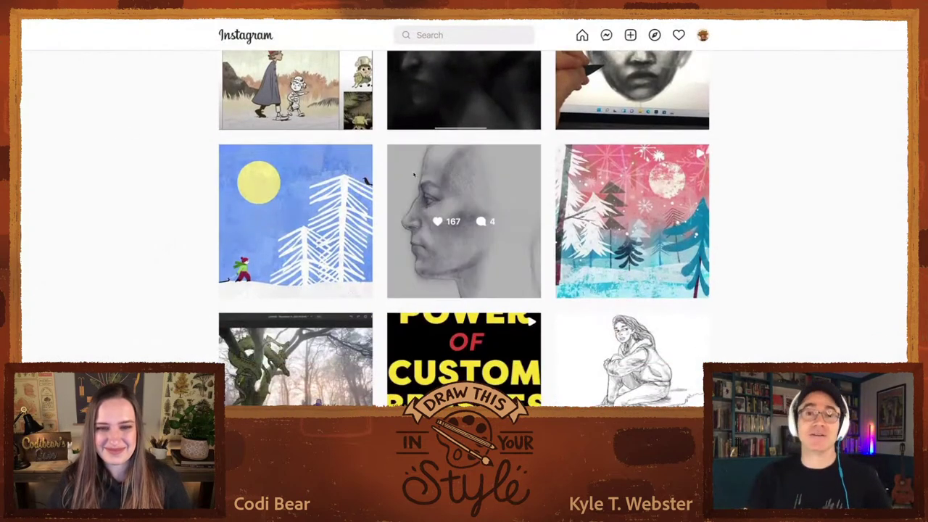
click(413, 175)
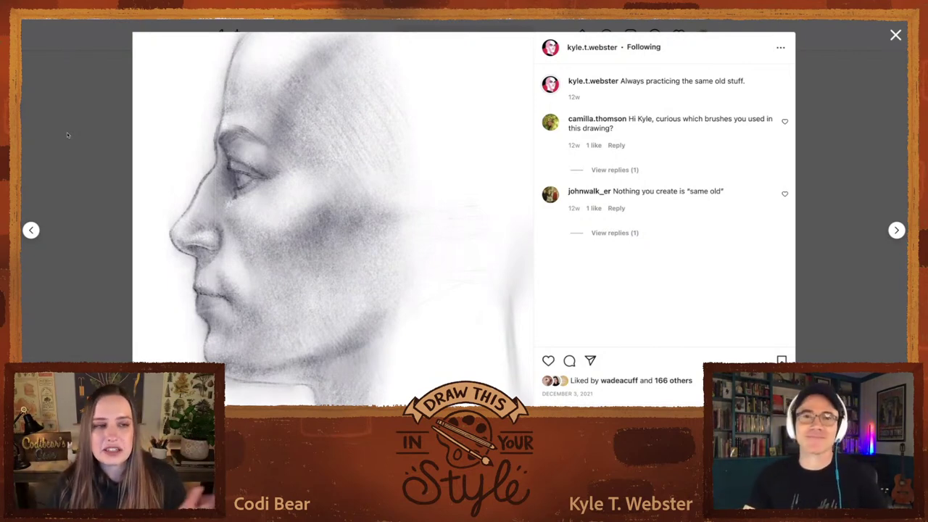
click(67, 132)
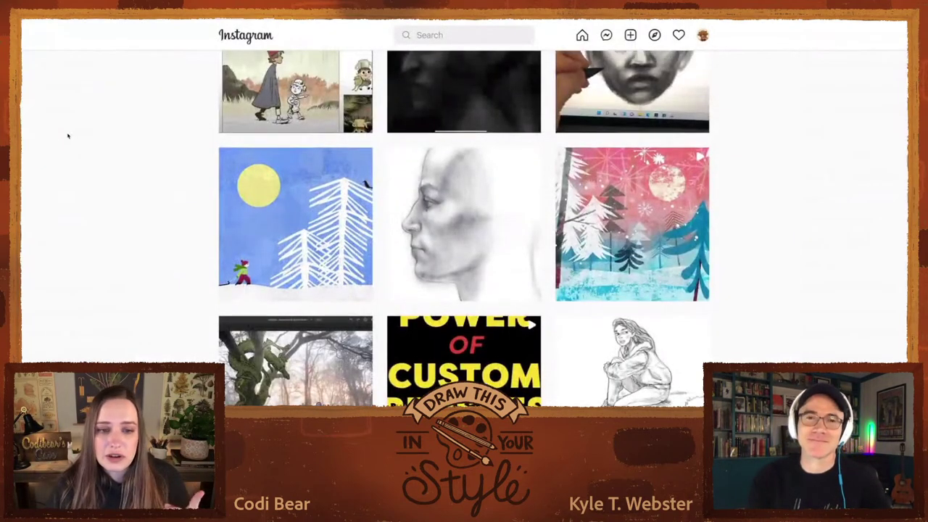
scroll(68, 134, down, 10)
scroll(68, 135, up, 10)
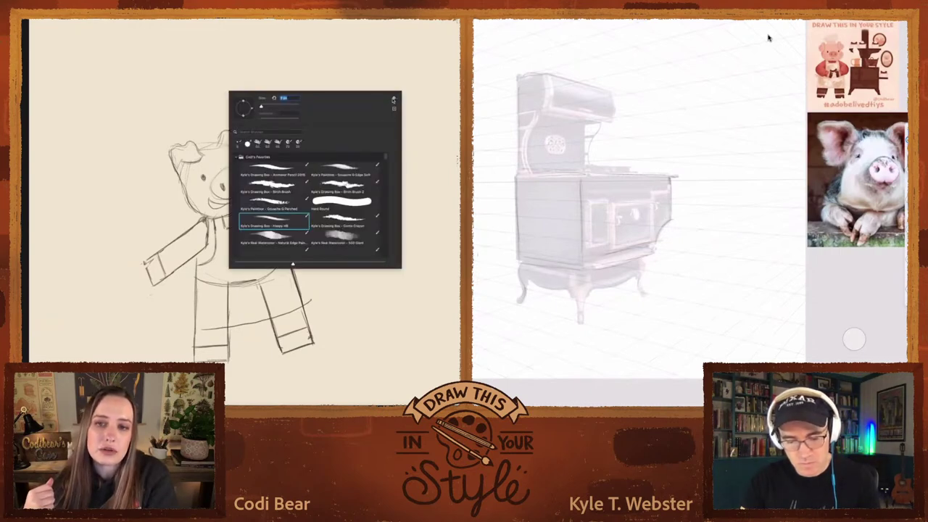
- Choose Get More Brushes… from the Brushes panel flyout menu
click(394, 100)
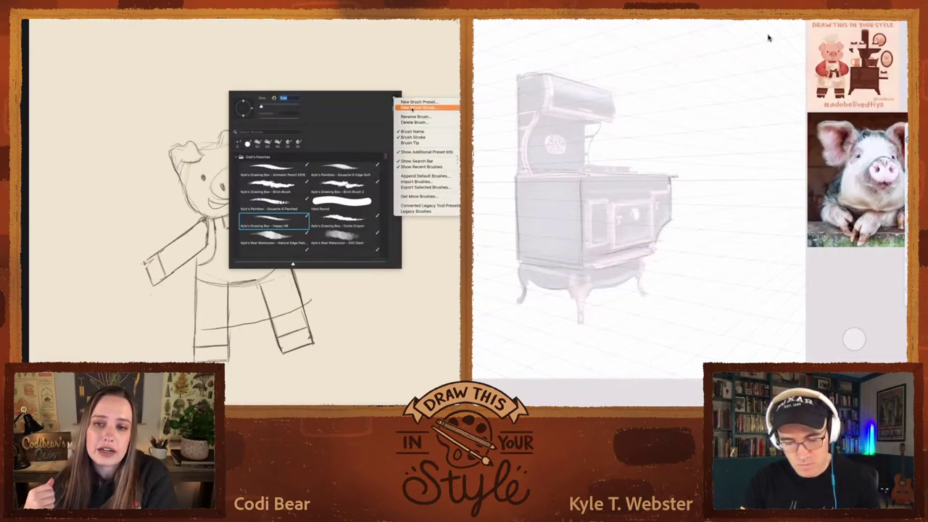
click(413, 196)
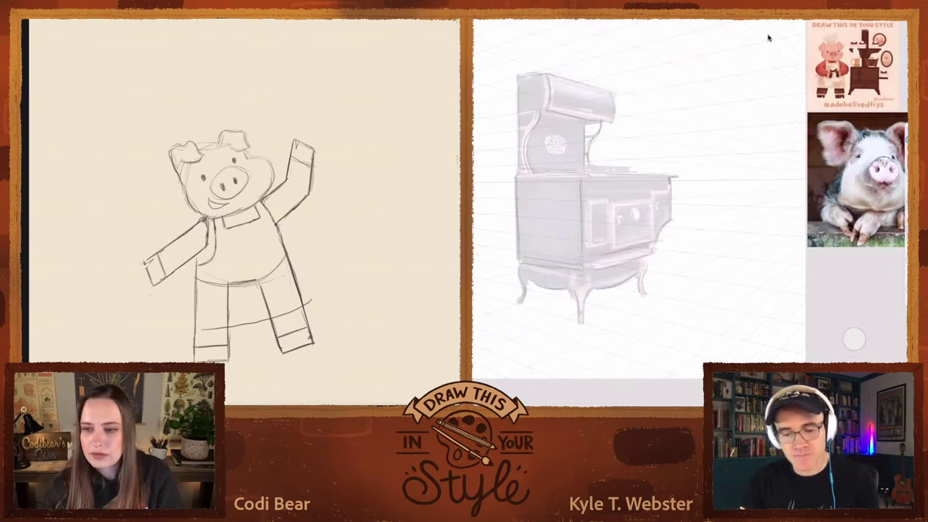
- Darken and extend the pig's left leg outline with the pencil brush
drag(176, 318, 187, 255)
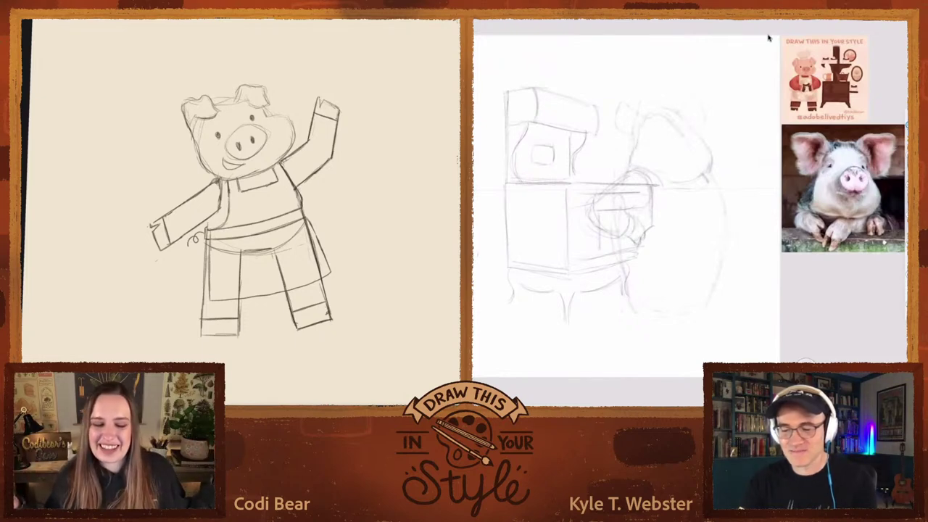
- Sketch the collar, cuffed sleeves, apron waistband and boots on the waving pig
drag(624, 129, 636, 109)
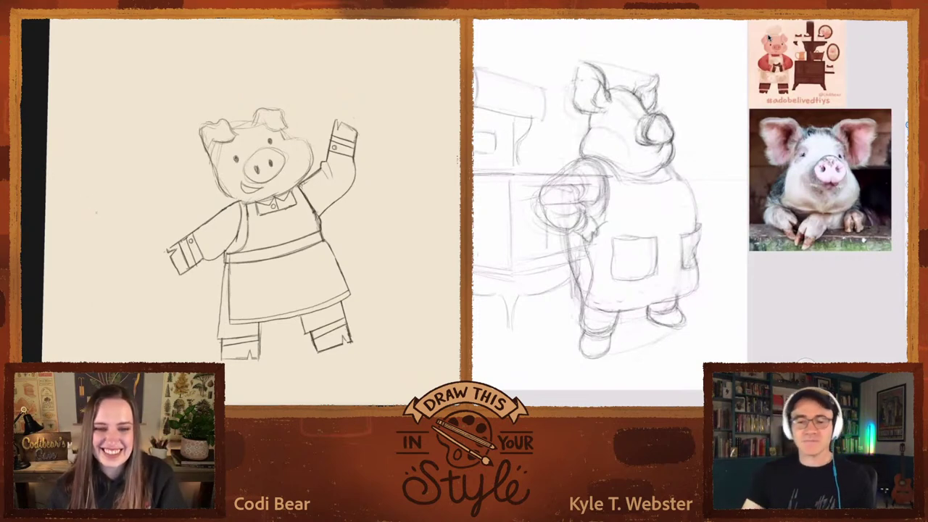
- Rotate the canvas view to a comfortable drawing angle and pan to recentre the pig
mouse_move(101, 215)
mouse_down()
mouse_move(101, 207)
mouse_move(122, 215)
mouse_up()
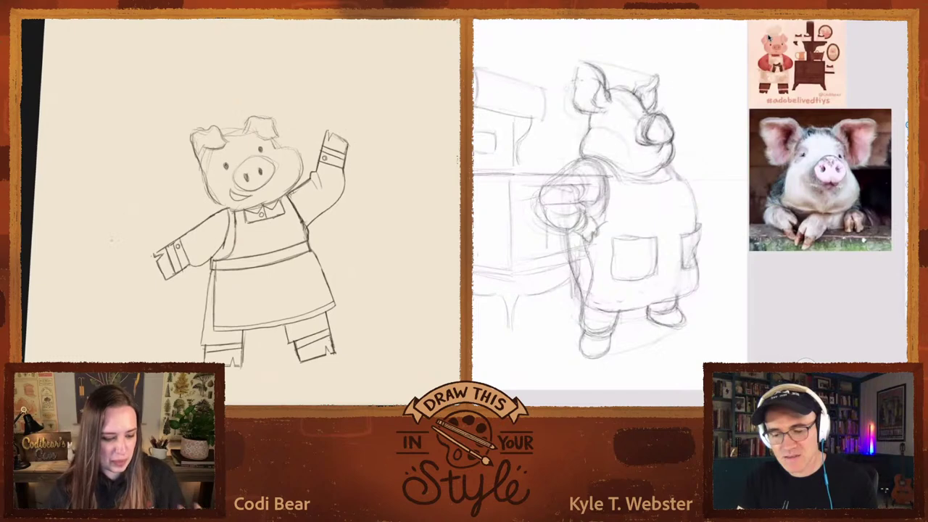
drag(59, 220, 67, 236)
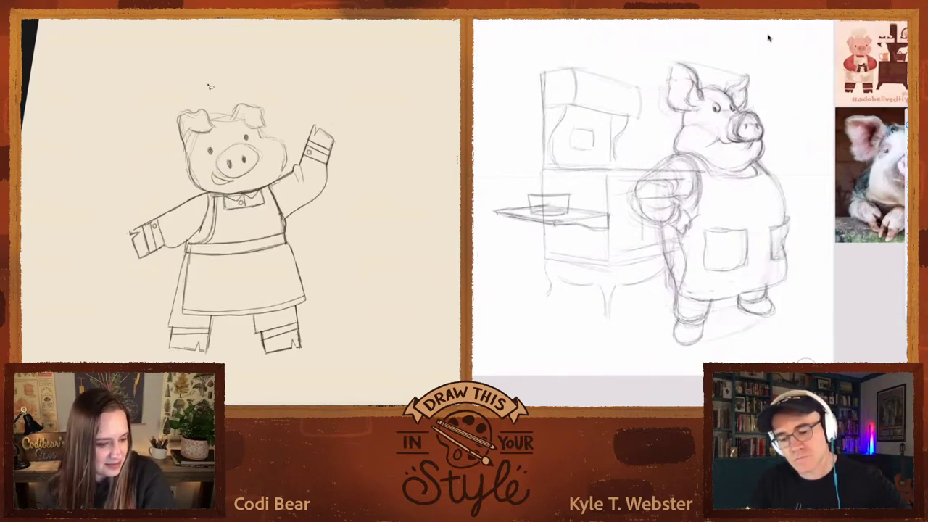
- Lasso the pig's head and tilt it slightly with Free Transform
mouse_move(185, 88)
mouse_down()
mouse_move(159, 136)
mouse_move(179, 180)
mouse_move(229, 194)
mouse_move(276, 185)
mouse_move(290, 164)
mouse_move(290, 127)
mouse_move(245, 76)
mouse_move(183, 87)
mouse_up()
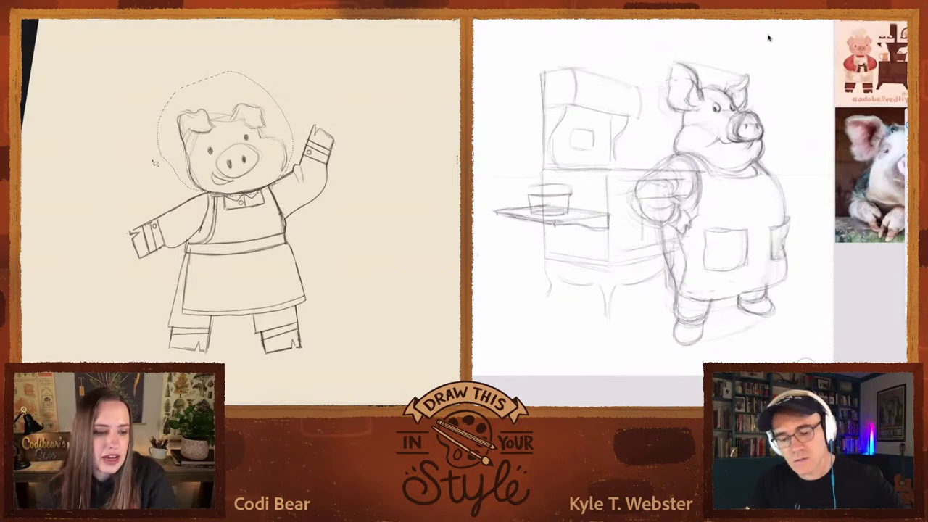
key(ctrl+t)
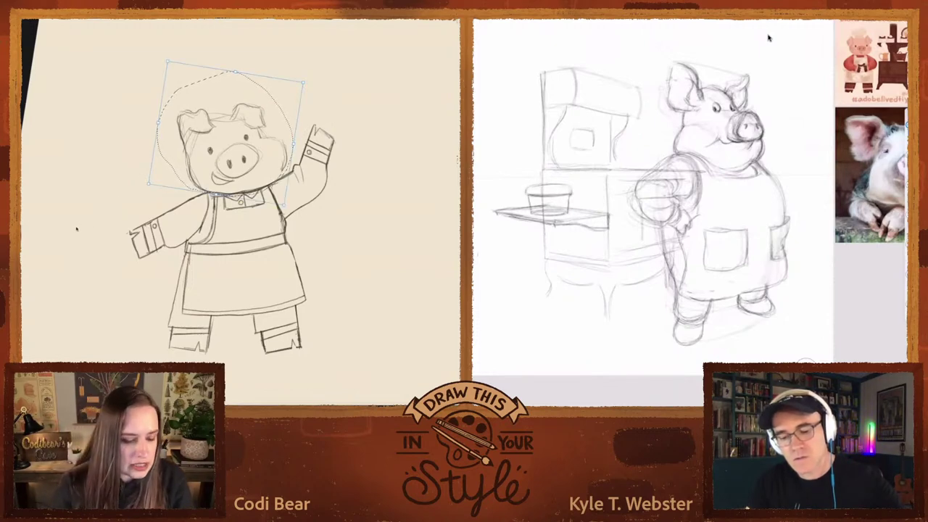
key(ctrl+0)
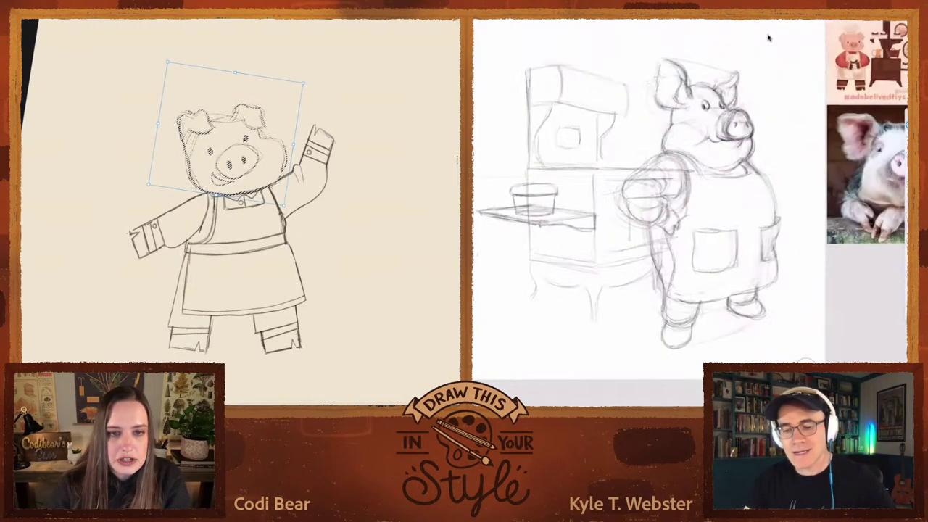
key(ctrl+plus)
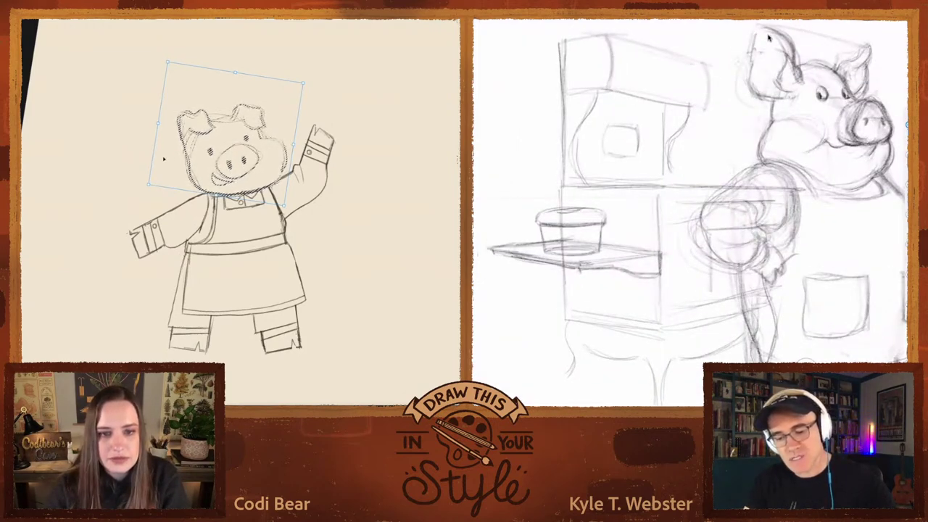
key(Return)
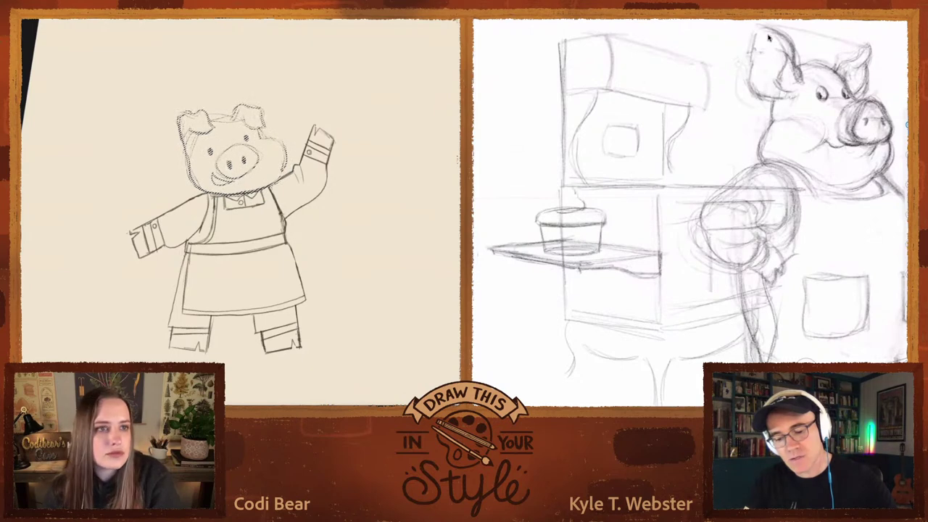
- Reselect the head with a looser loop and apply a new tilt
mouse_move(183, 99)
mouse_down()
mouse_move(171, 108)
mouse_move(185, 185)
mouse_up()
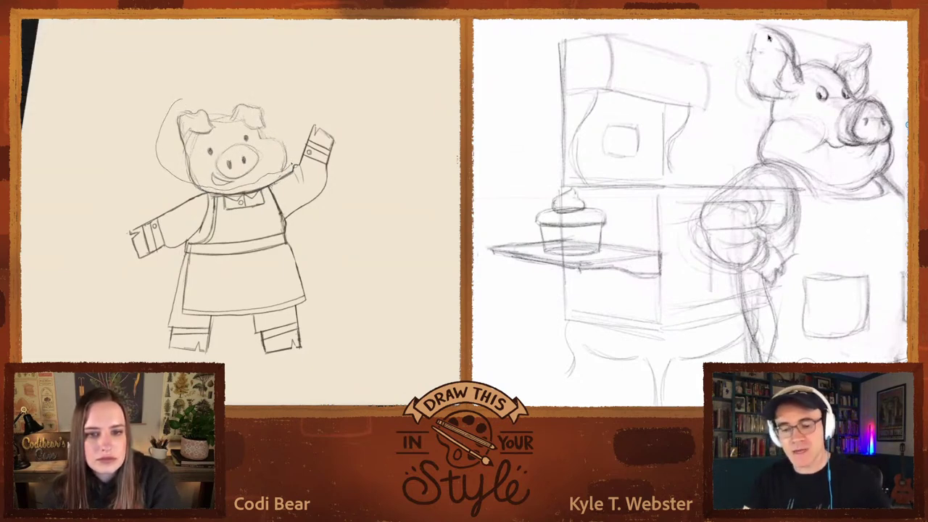
key(ctrl+0)
key(ctrl+t)
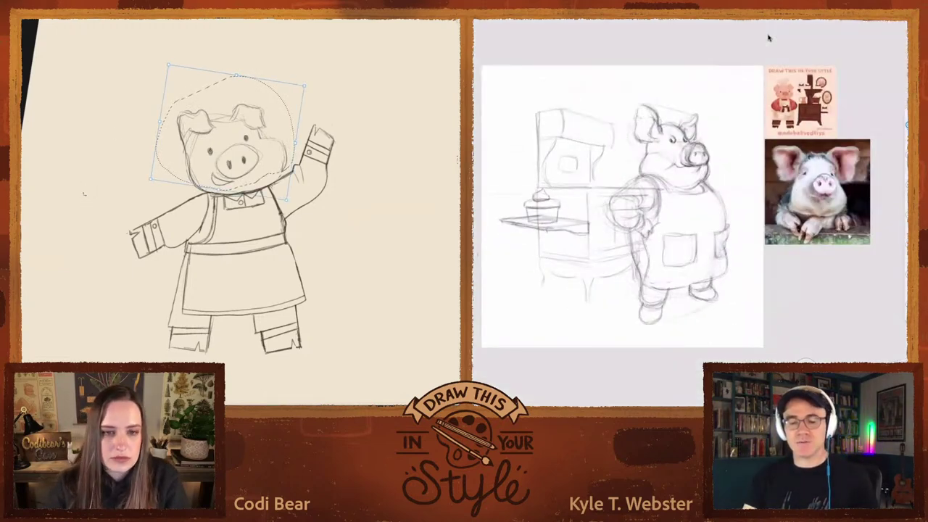
key(ctrl+plus)
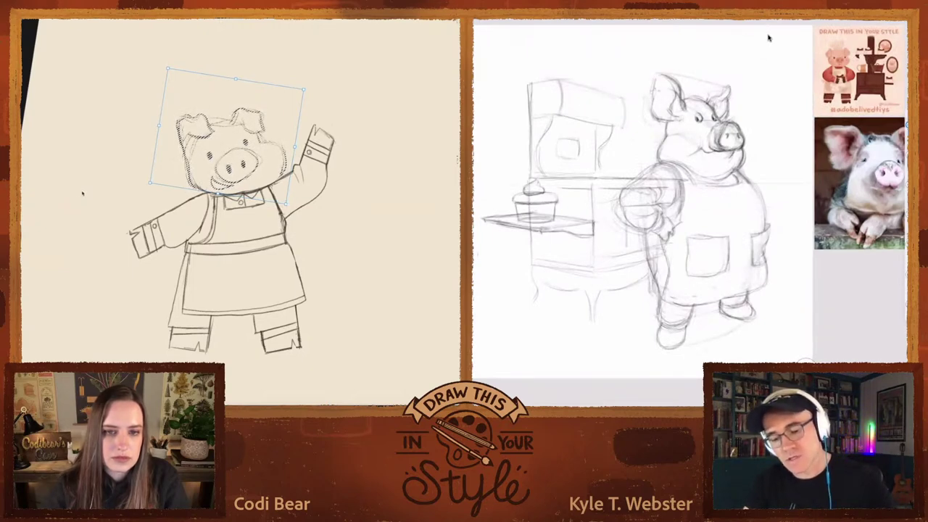
key(Return)
click(29, 19)
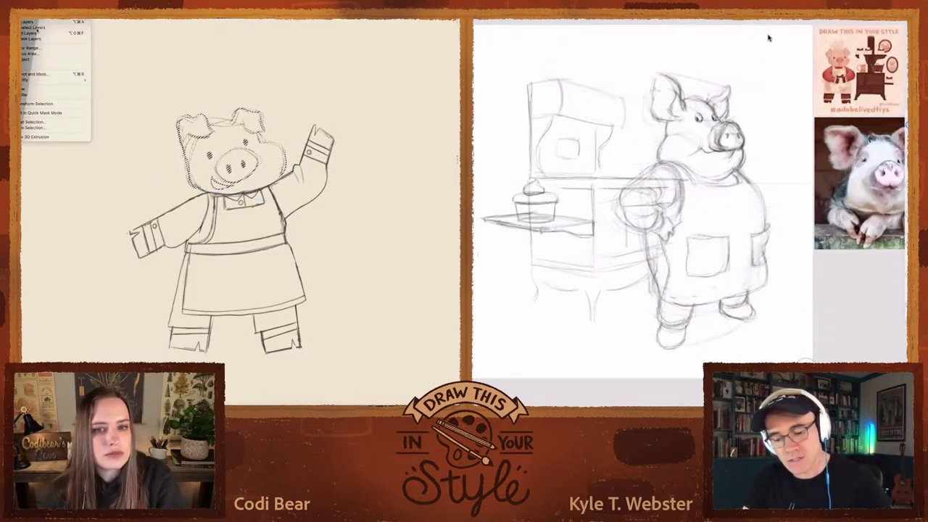
- Erase part of the pig's snout, add faint lines near the feet and draw an oval eye
key(Escape)
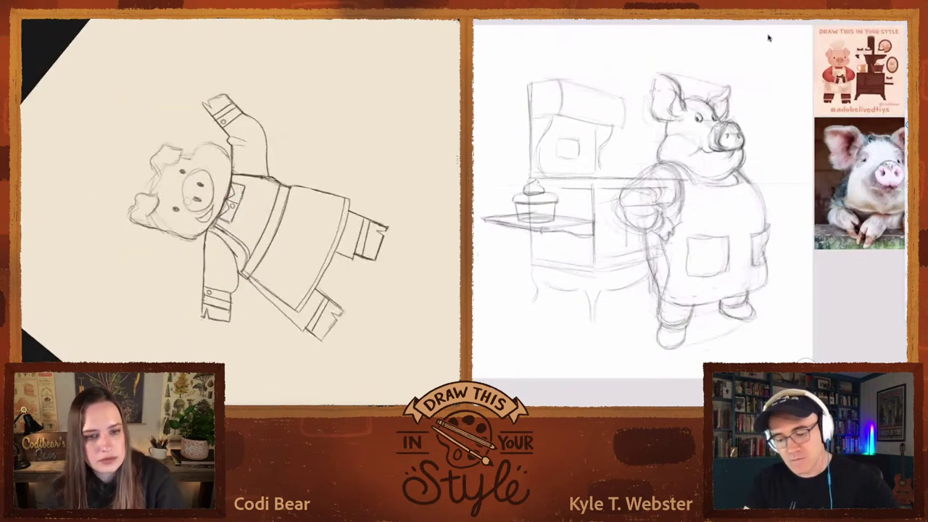
drag(189, 211, 216, 206)
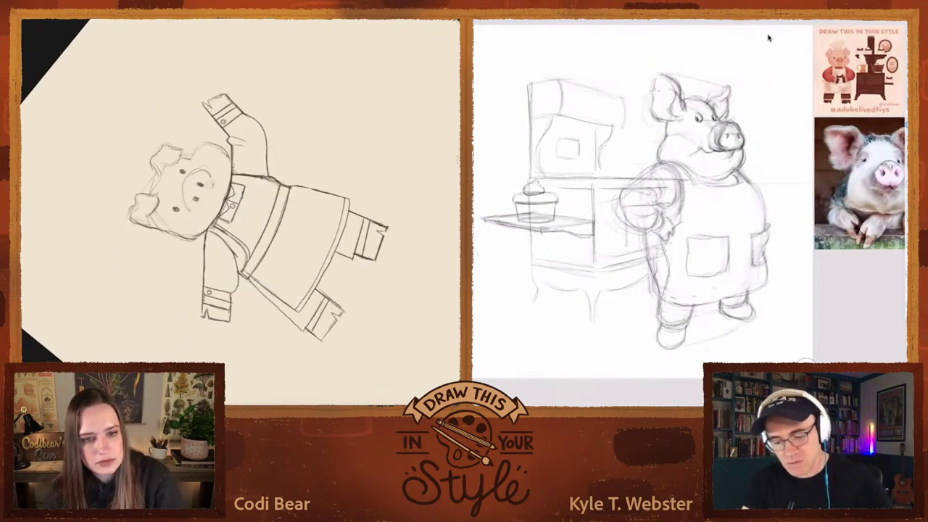
drag(647, 283, 607, 286)
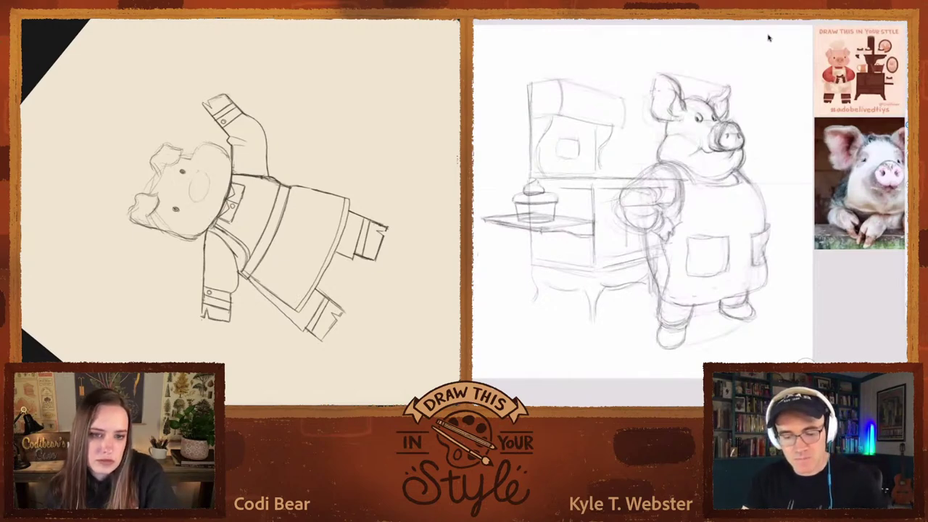
mouse_move(203, 171)
mouse_down()
mouse_move(190, 191)
mouse_move(210, 168)
mouse_move(200, 198)
mouse_up()
drag(304, 275, 261, 232)
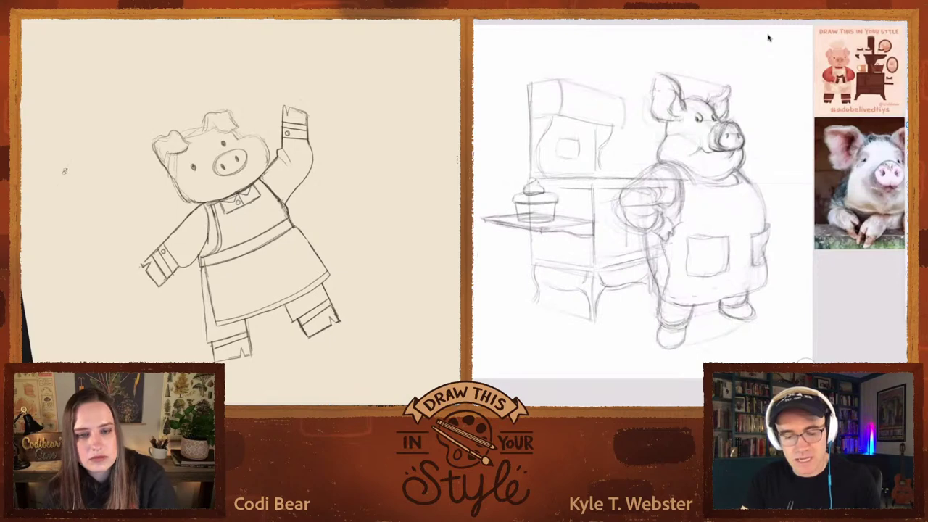
drag(305, 275, 326, 203)
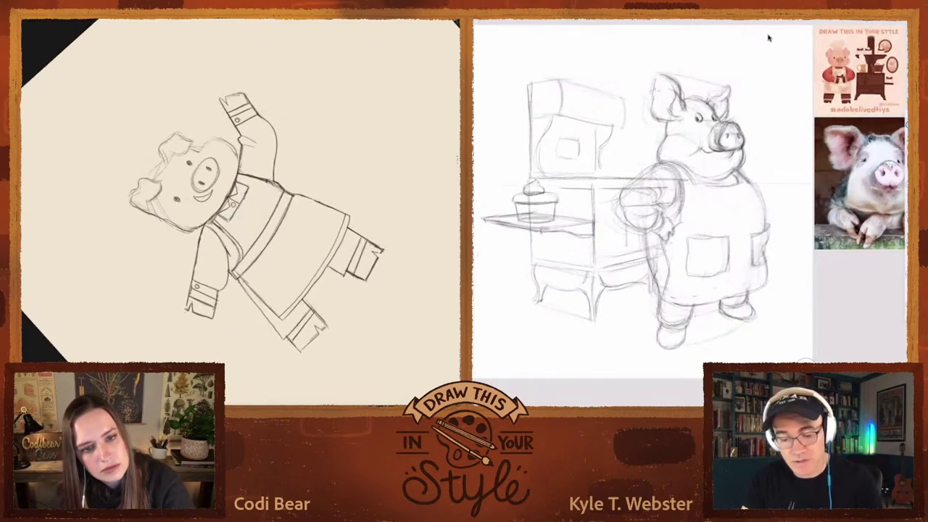
drag(327, 203, 304, 276)
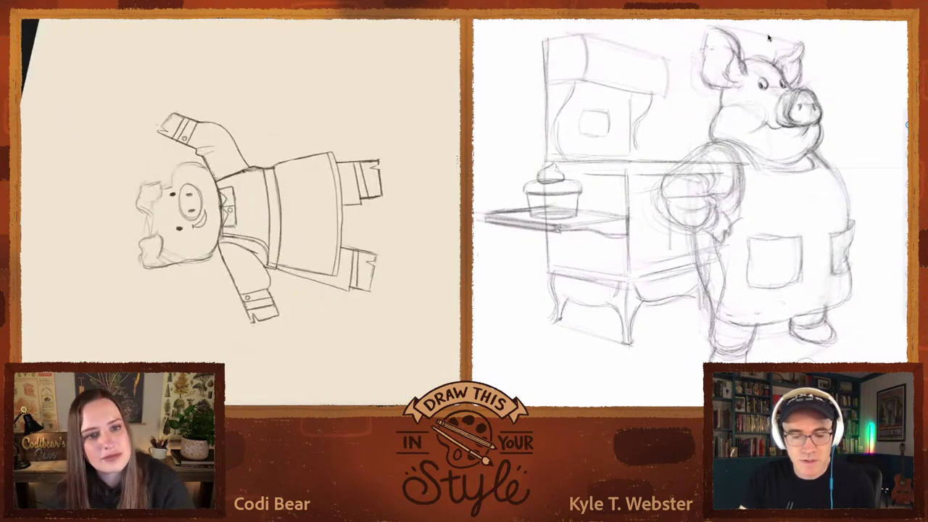
- Rotate the canvas view back upright
drag(66, 154, 254, 40)
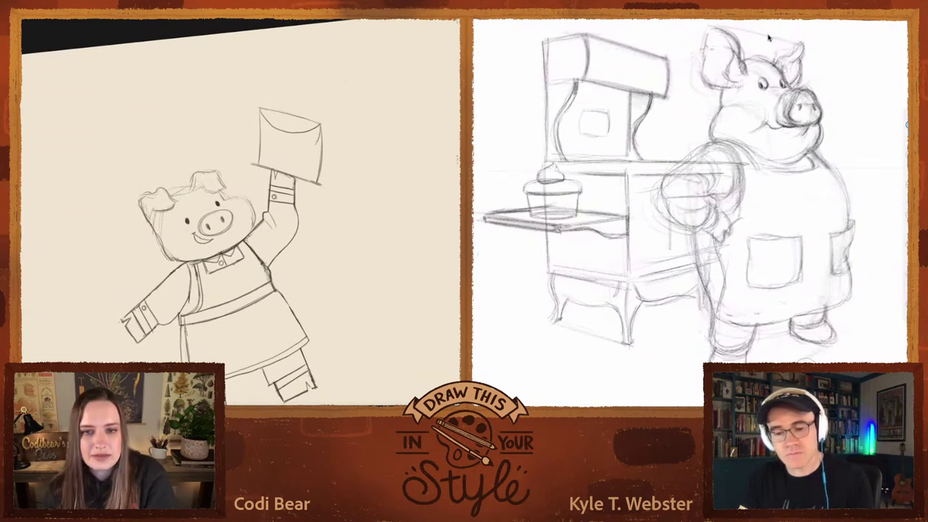
- Draw liquid in the bucket, a spill over its left rim, a splash drop, and a frosting stroke
drag(284, 154, 303, 144)
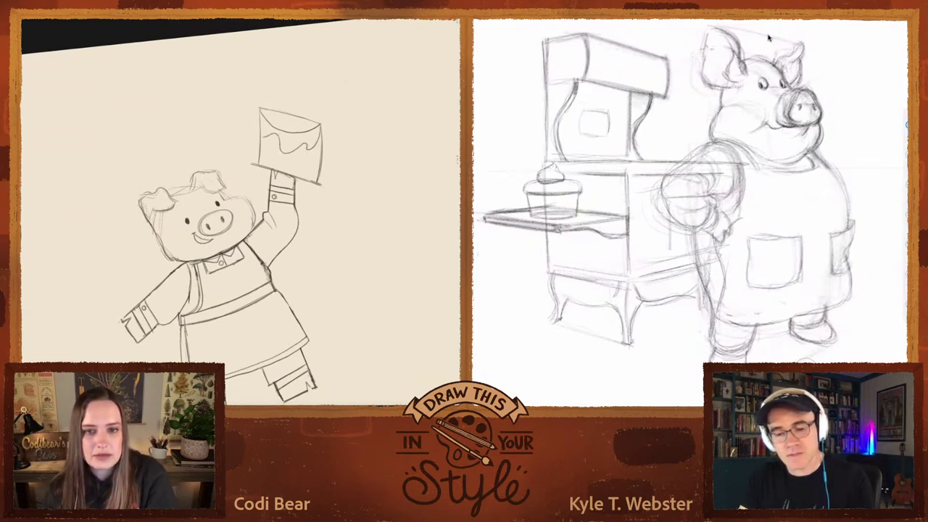
drag(241, 118, 259, 135)
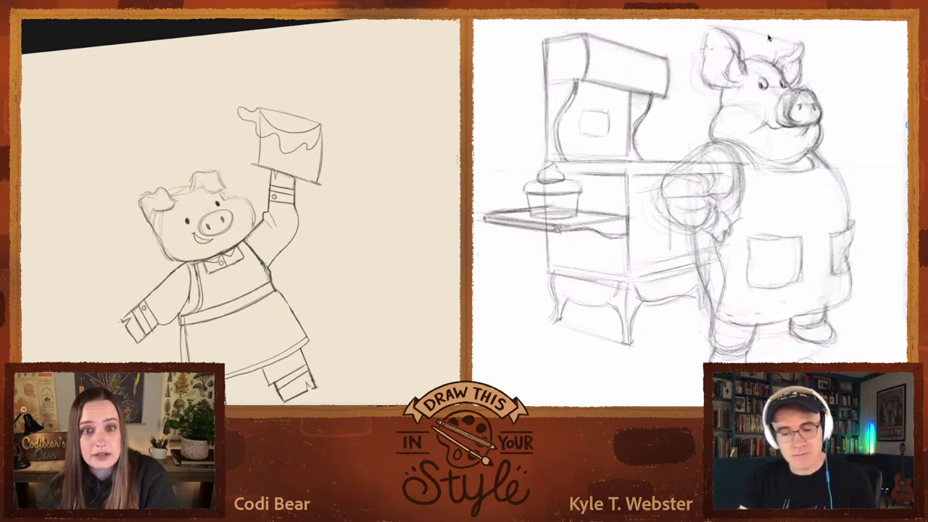
mouse_move(225, 103)
mouse_down()
mouse_move(235, 107)
mouse_move(223, 106)
mouse_up()
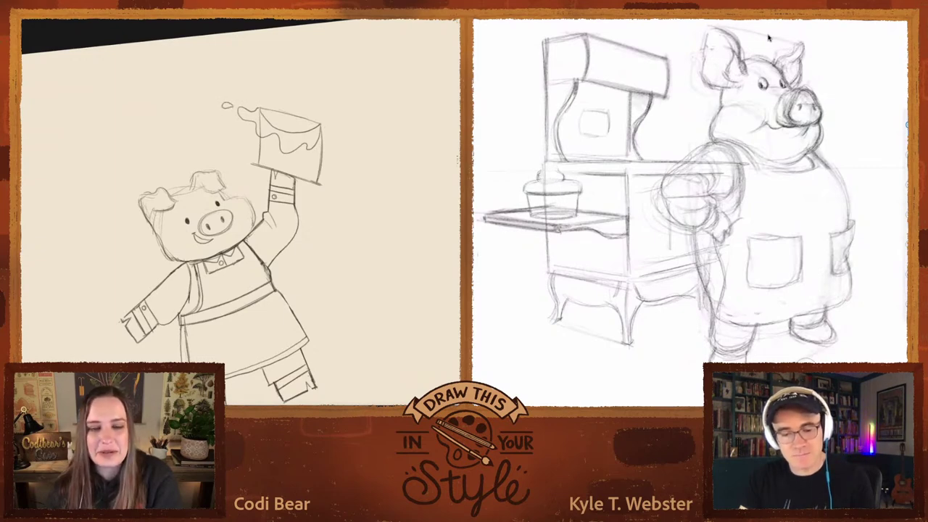
mouse_move(553, 173)
mouse_down()
mouse_move(558, 164)
mouse_move(551, 166)
mouse_move(566, 183)
mouse_up()
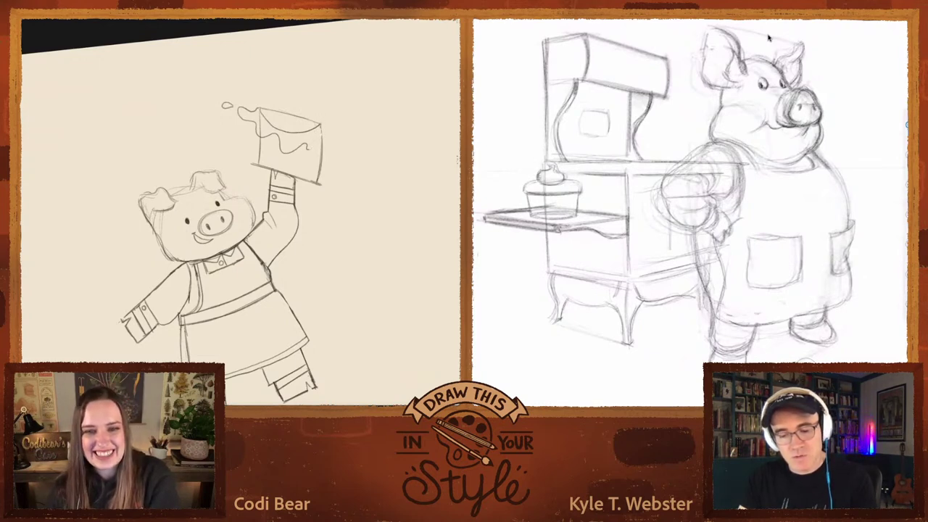
- Undo and redraw the bucket's right edge, then zoom out to show the references
key(ctrl+z)
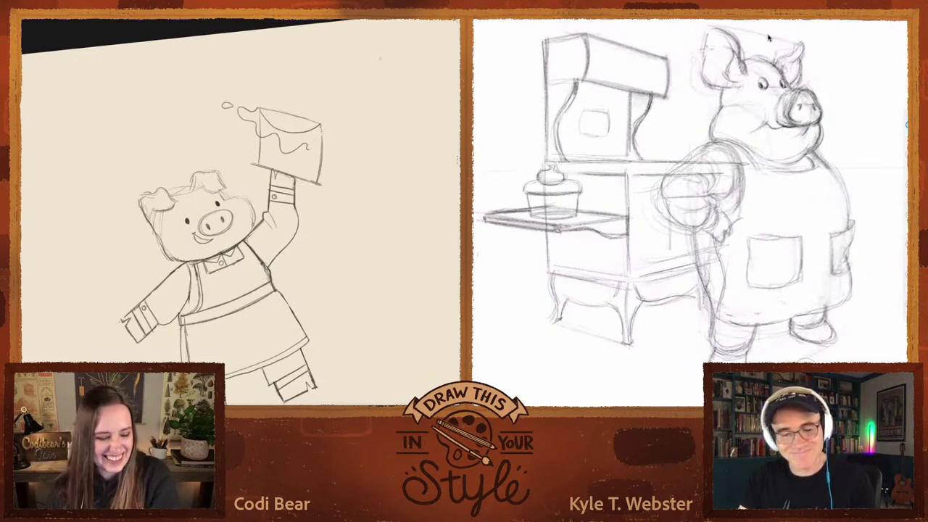
drag(322, 125, 328, 145)
drag(541, 200, 573, 219)
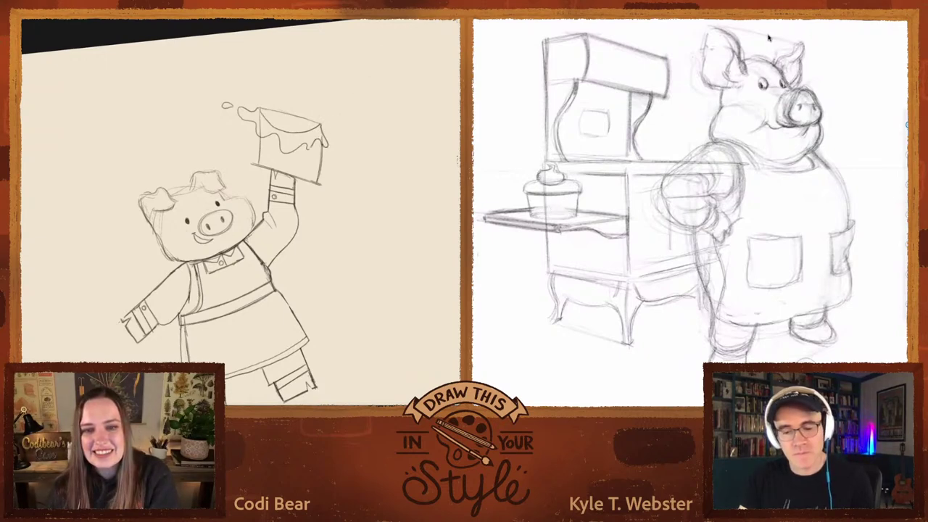
key(ctrl+minus)
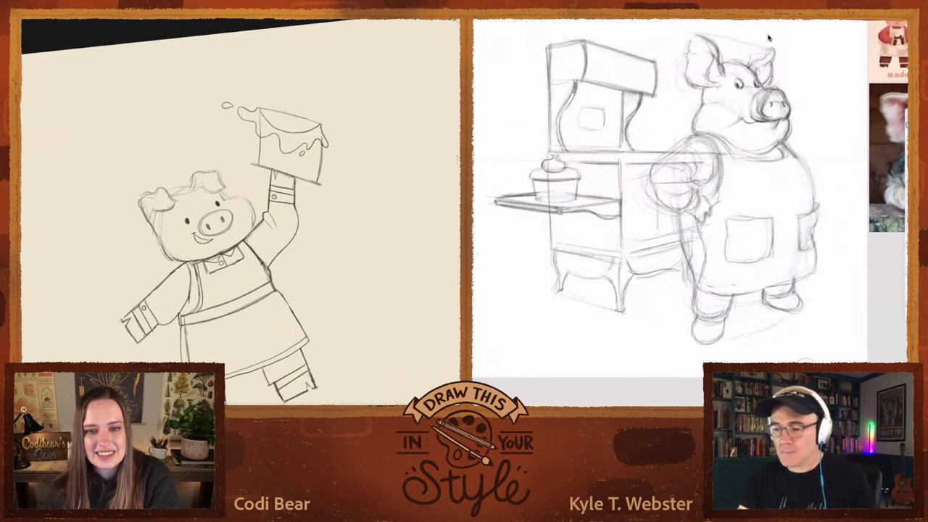
- Add a mark at the top of the bucket and a short line on the stove top
mouse_move(305, 145)
mouse_down()
mouse_move(275, 116)
mouse_move(218, 109)
mouse_up()
key(ctrl+minus)
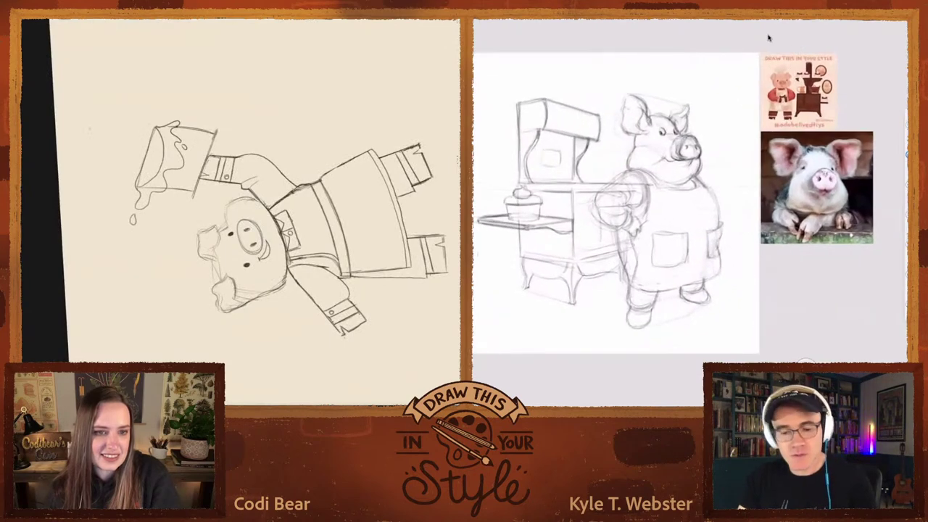
drag(91, 117, 244, 196)
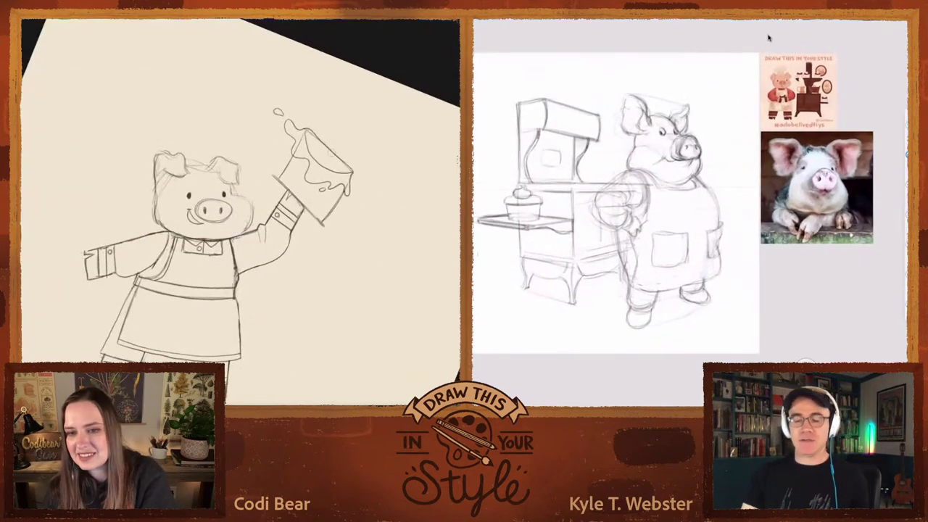
drag(304, 132, 317, 141)
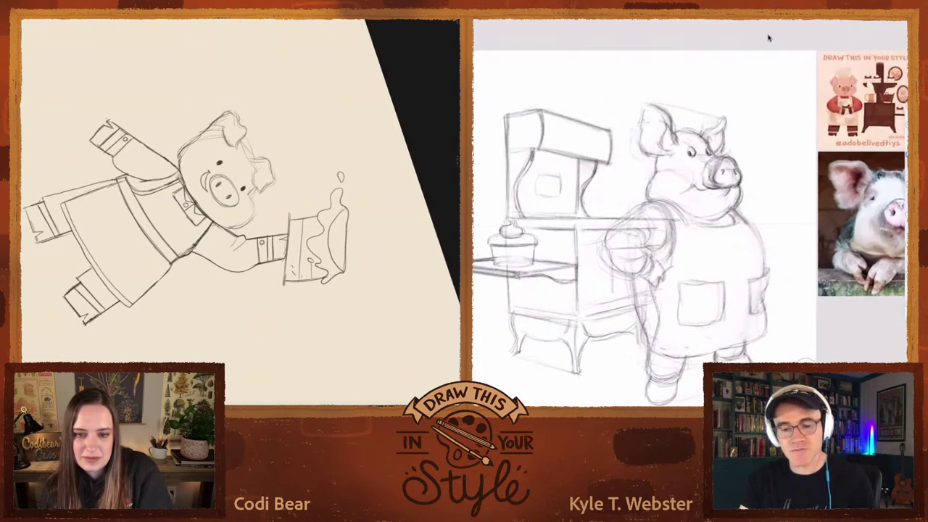
drag(499, 113, 532, 111)
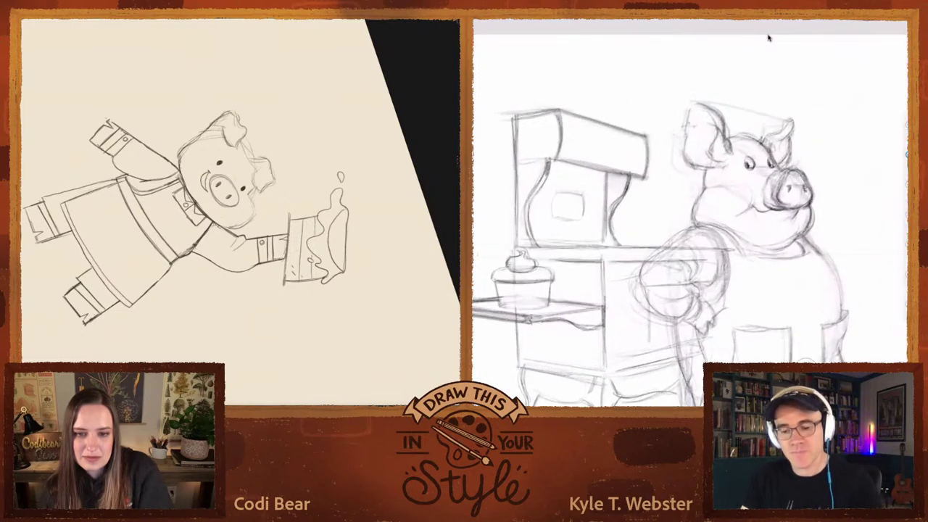
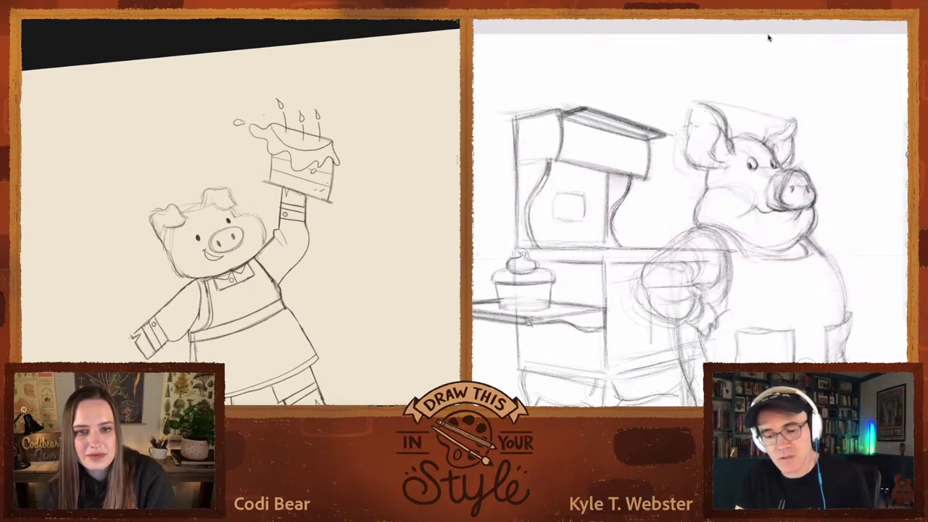
- Draw a long swirl from the cake leftward over the pig's head, redrawing it after an undo
mouse_move(233, 110)
mouse_down()
mouse_move(130, 132)
mouse_move(135, 165)
mouse_move(174, 185)
mouse_move(86, 209)
mouse_move(45, 258)
mouse_move(69, 308)
mouse_move(113, 311)
mouse_move(90, 248)
mouse_move(100, 207)
mouse_move(165, 174)
mouse_move(158, 135)
mouse_move(194, 114)
mouse_move(245, 114)
mouse_up()
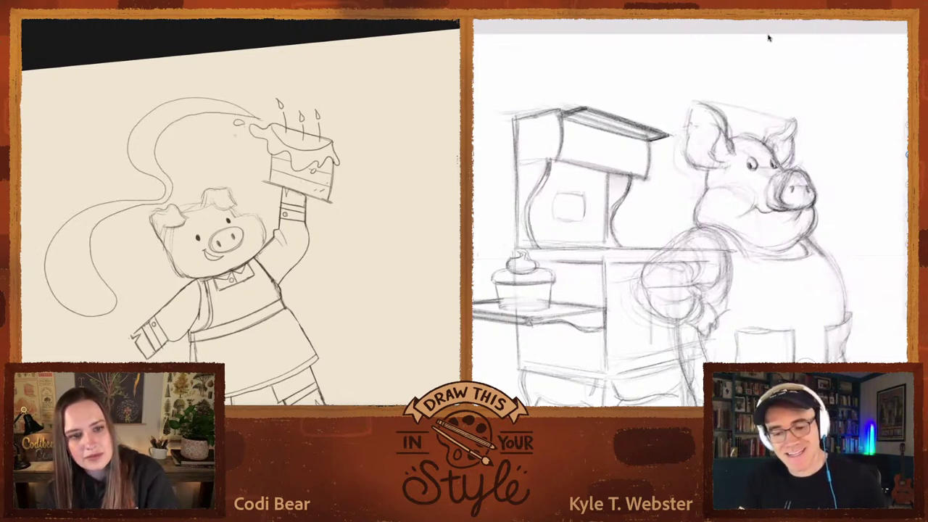
key(ctrl+z)
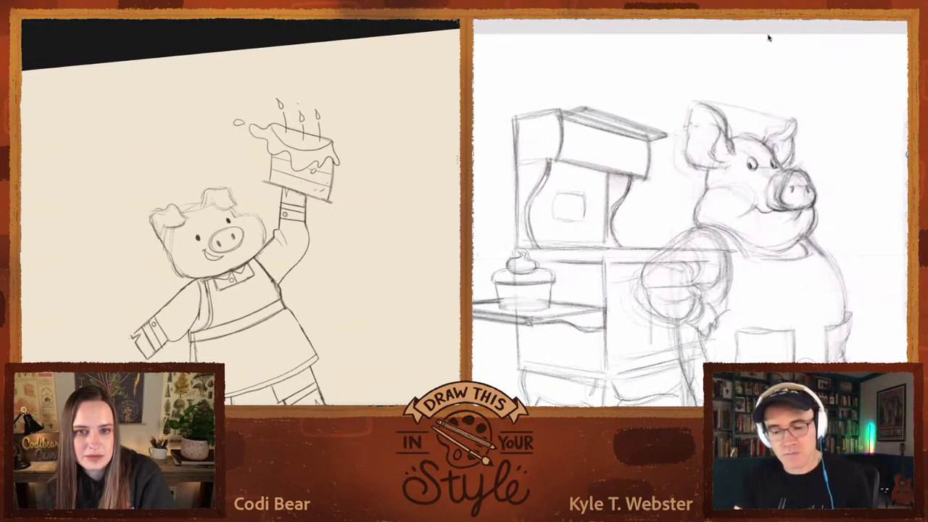
mouse_move(296, 103)
mouse_down()
mouse_move(217, 78)
mouse_move(121, 99)
mouse_move(107, 147)
mouse_move(34, 174)
mouse_move(22, 191)
mouse_move(53, 294)
mouse_move(113, 287)
mouse_move(120, 237)
mouse_move(106, 194)
mouse_move(148, 110)
mouse_move(209, 86)
mouse_move(264, 87)
mouse_move(293, 101)
mouse_up()
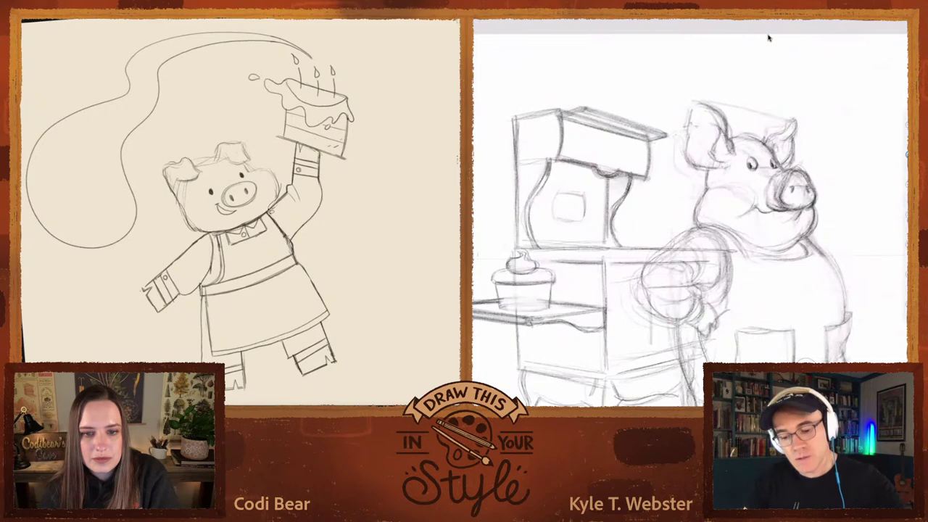
drag(275, 205, 281, 200)
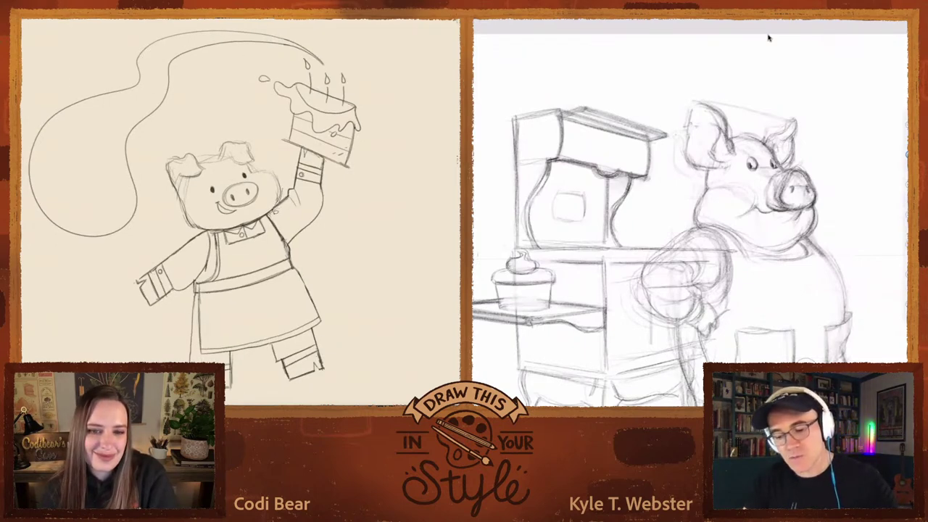
- Lasso the cake, swirl and pig's left side, and start a free transform on them
mouse_move(332, 217)
mouse_down()
mouse_move(379, 98)
mouse_move(238, 20)
mouse_up()
drag(22, 275, 149, 242)
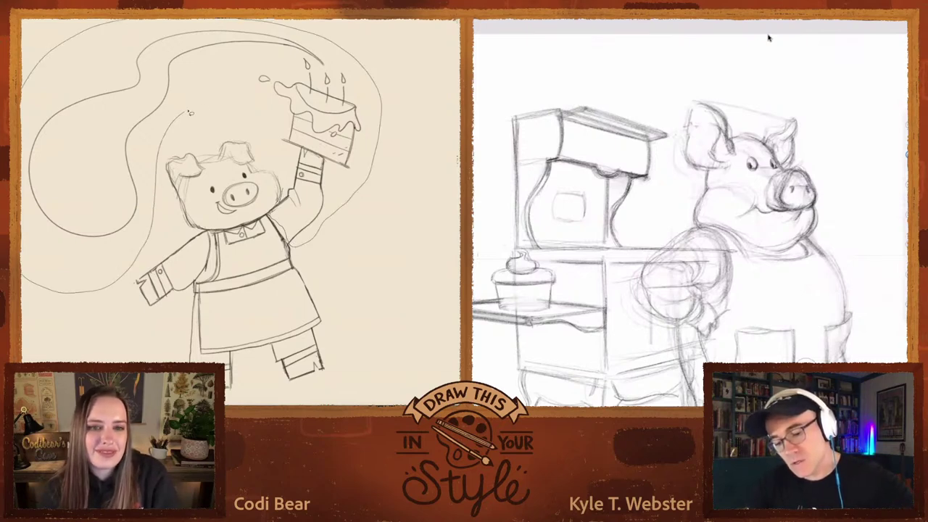
mouse_move(265, 61)
mouse_down()
mouse_move(245, 75)
mouse_move(290, 187)
mouse_up()
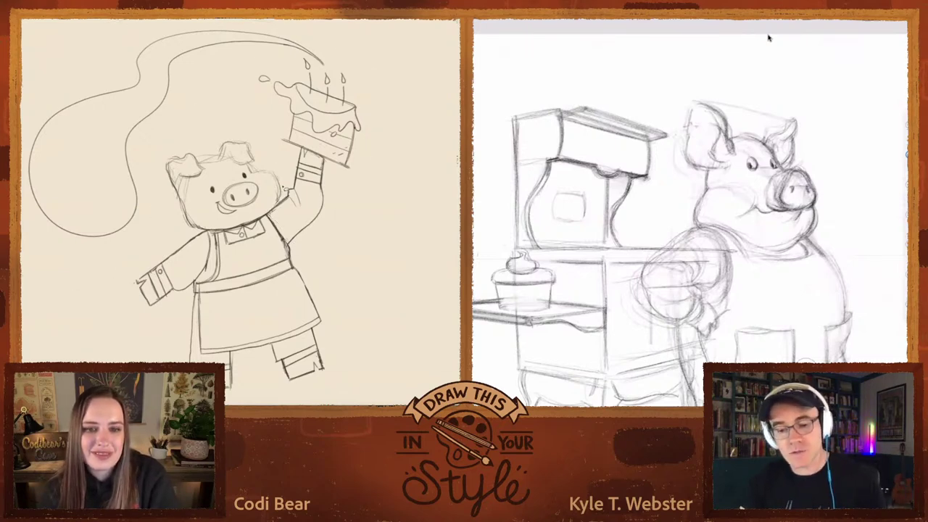
key(ctrl+t)
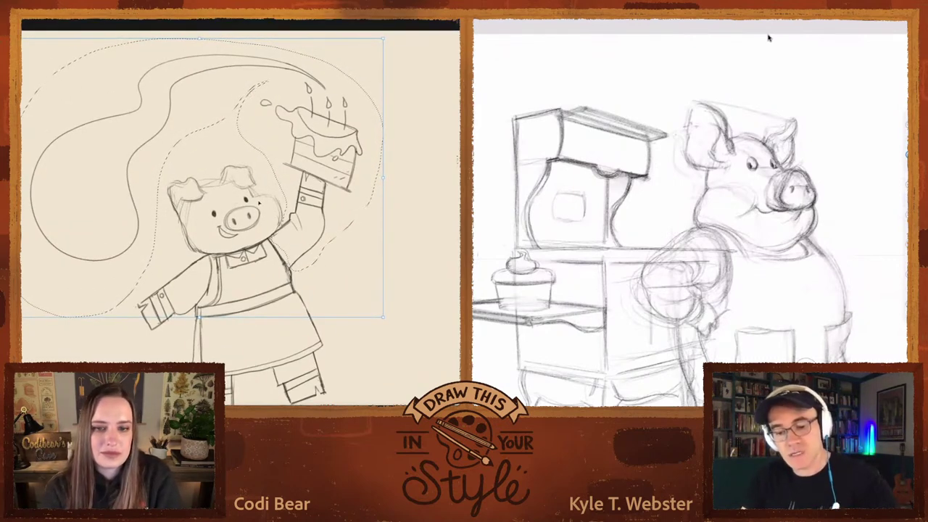
- Cancel the transform, deselect, then squash the lassoed cake and raised hand slightly shorter
key(Return)
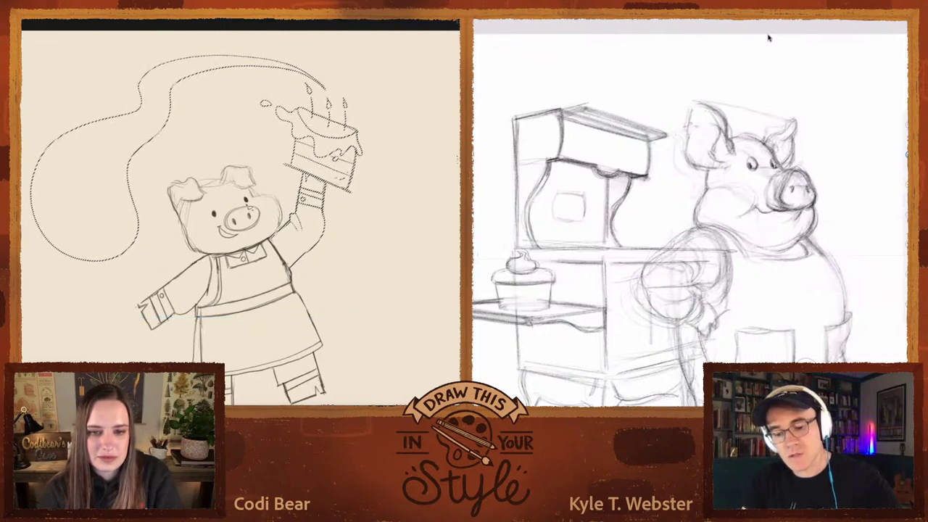
click(29, 24)
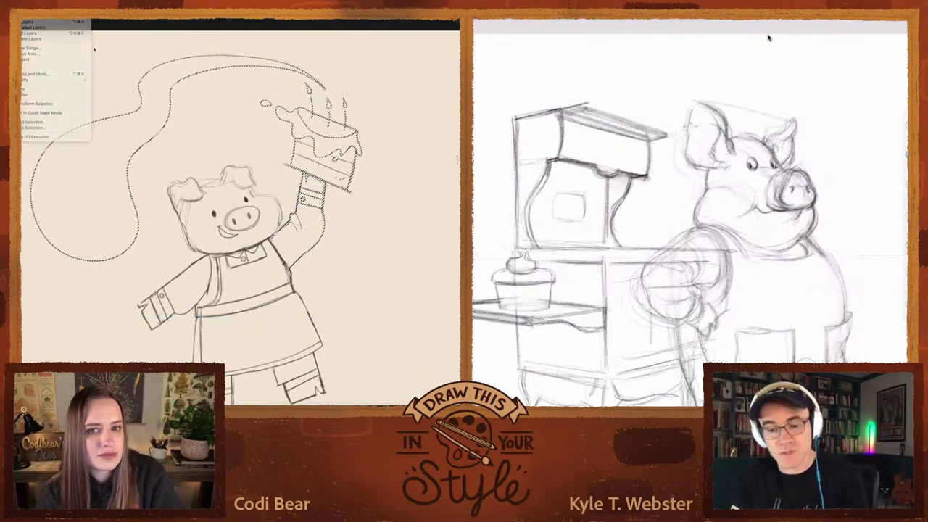
click(51, 108)
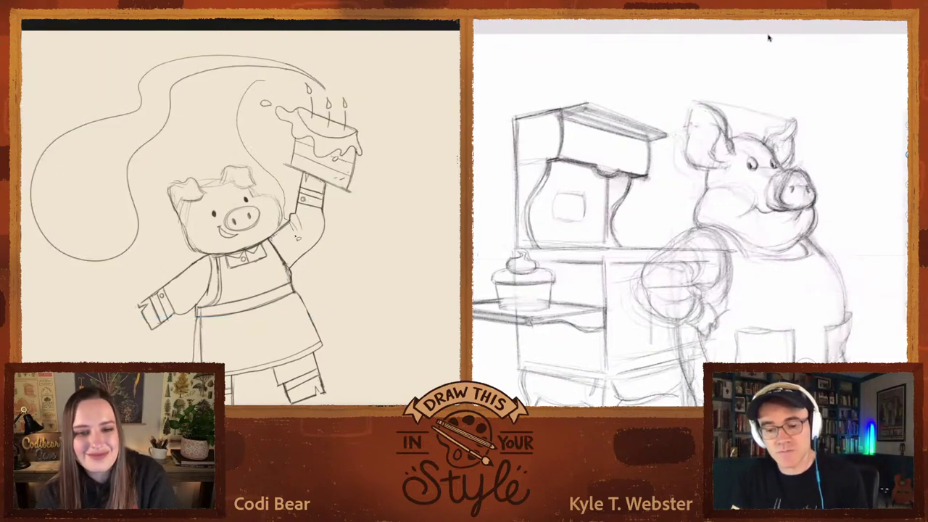
mouse_move(336, 247)
mouse_down()
mouse_move(386, 122)
mouse_move(346, 87)
mouse_move(323, 245)
mouse_up()
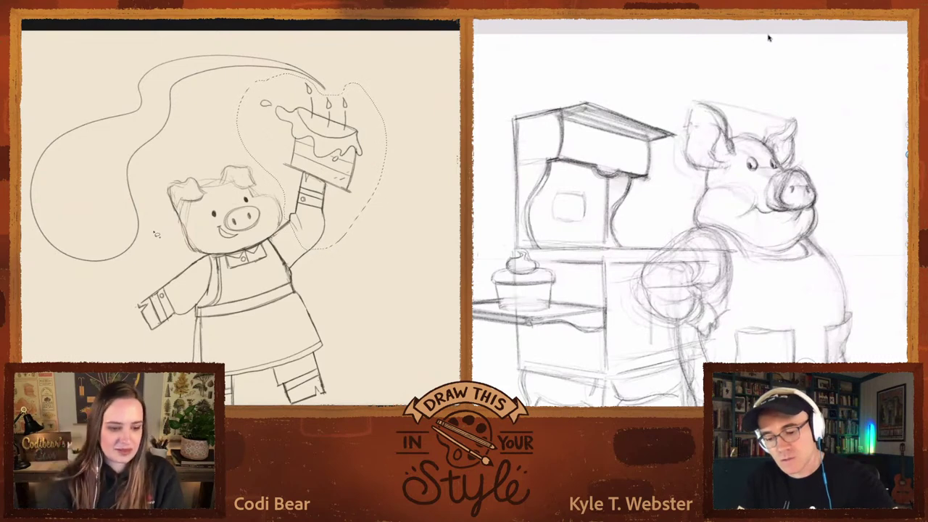
key(ctrl+t)
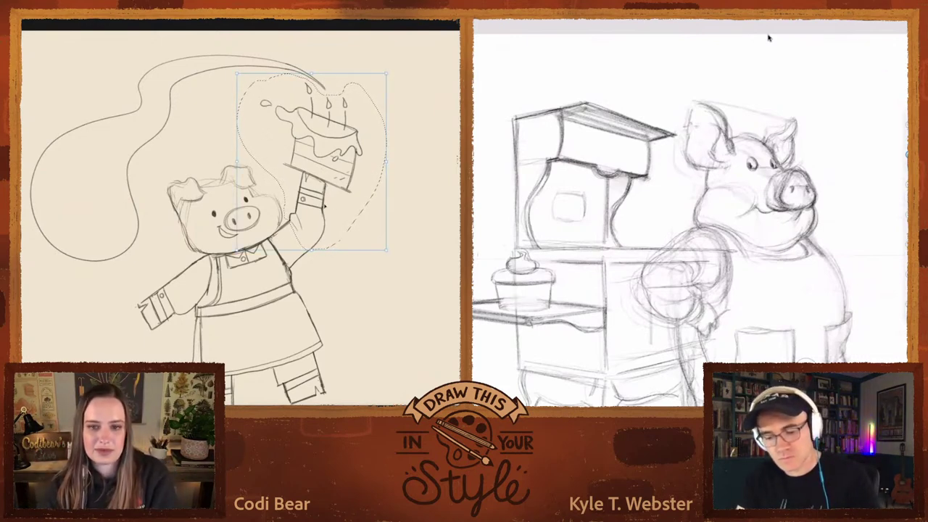
drag(310, 73, 311, 85)
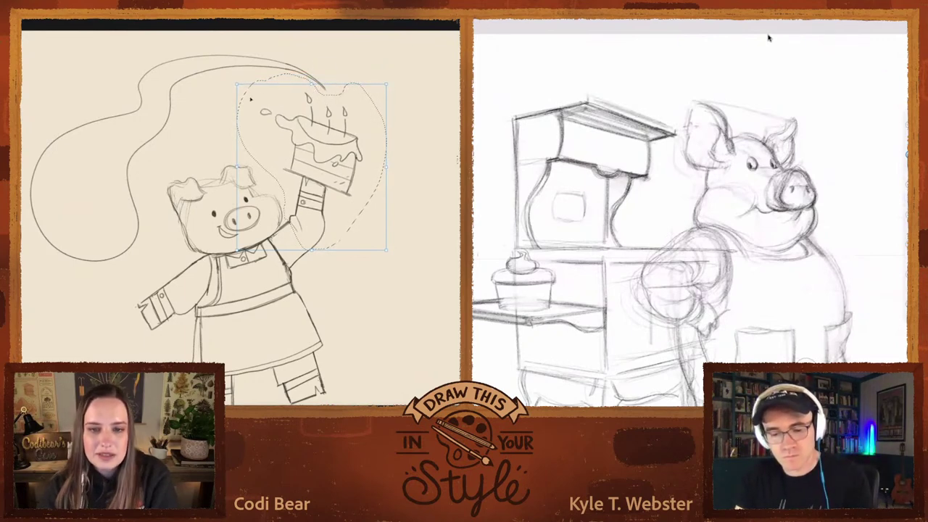
key(Return)
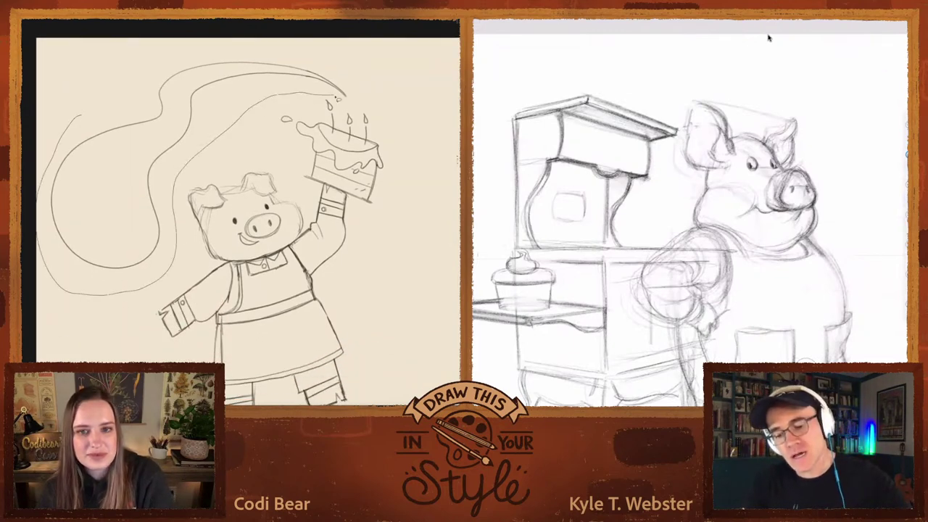
- Lasso just the swirl stroke behind the pig
mouse_move(336, 96)
mouse_down()
mouse_move(262, 43)
mouse_move(51, 282)
mouse_move(218, 123)
mouse_move(296, 95)
mouse_up()
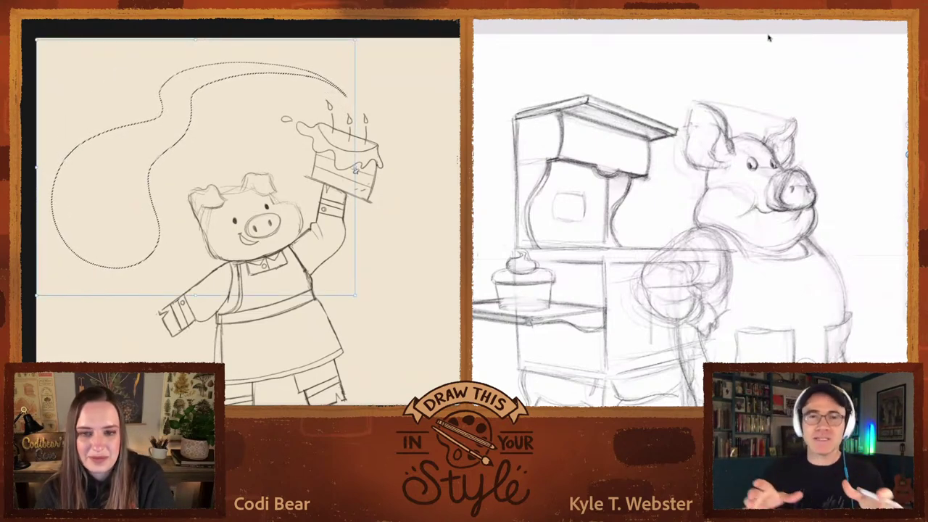
- Tilt the swirl slightly clockwise and narrow it from both sides
drag(355, 169, 360, 174)
drag(37, 169, 89, 145)
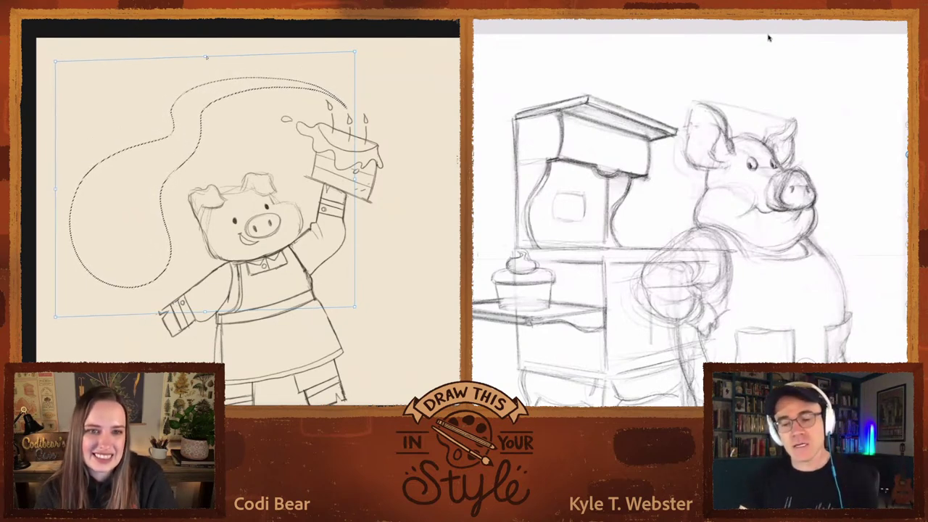
drag(207, 56, 212, 54)
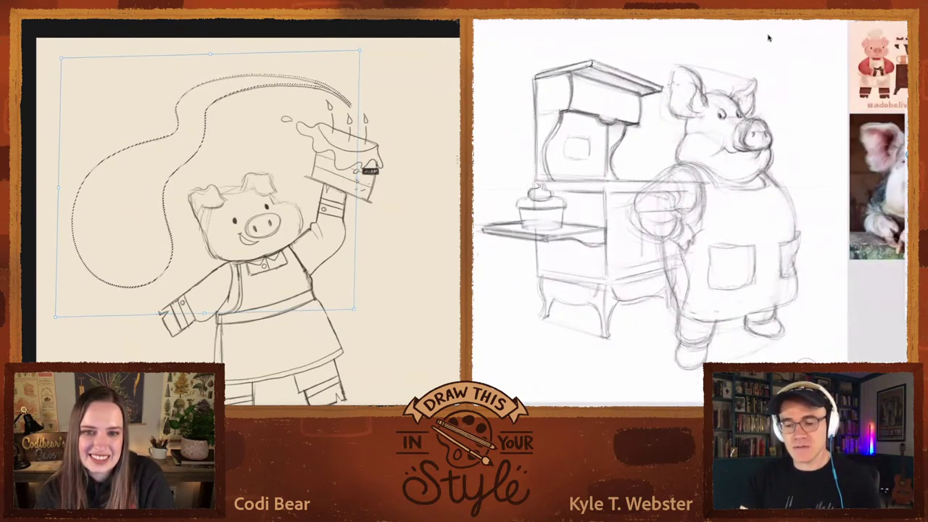
drag(358, 181, 355, 179)
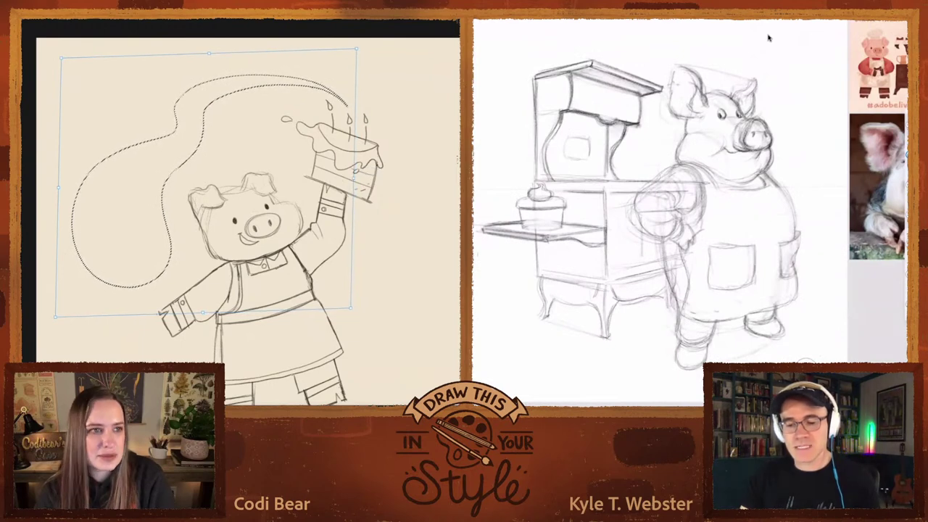
- Warp the swirl into a broader curve, bending its left side outward
right_click(37, 124)
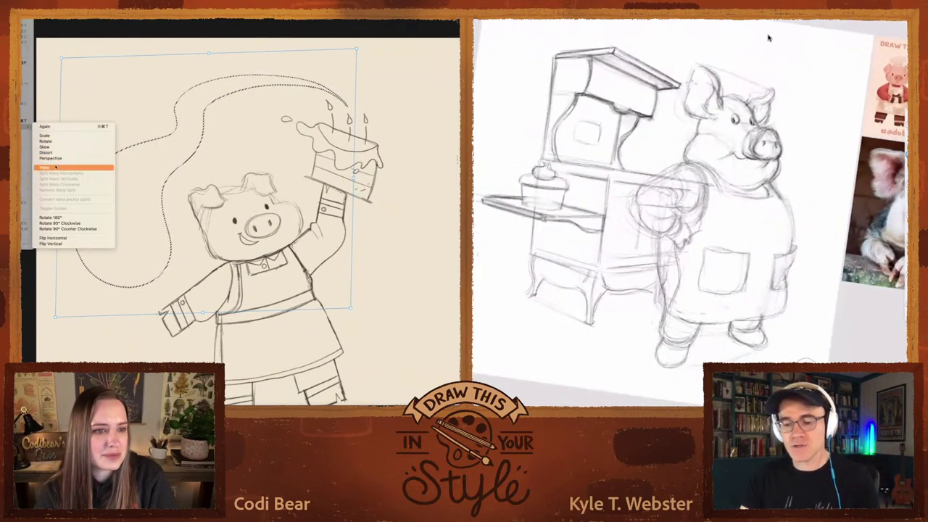
click(101, 166)
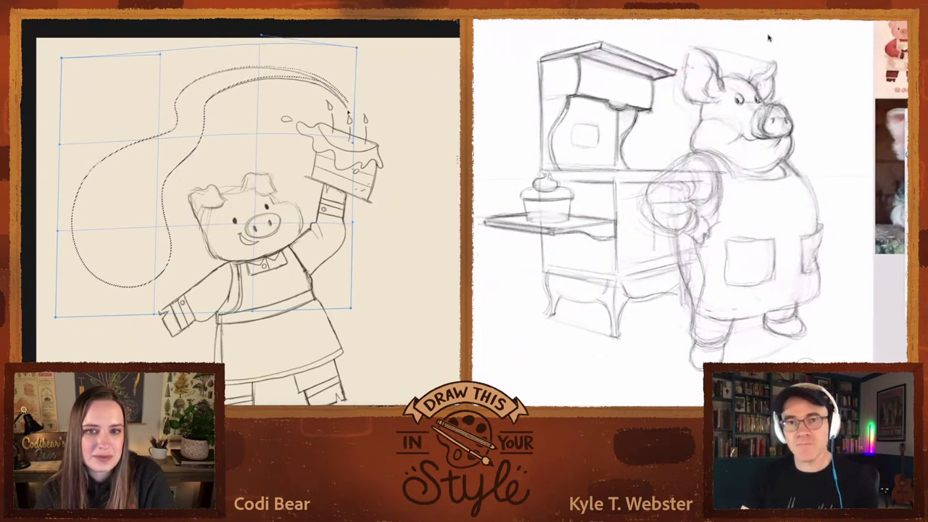
drag(219, 77, 210, 170)
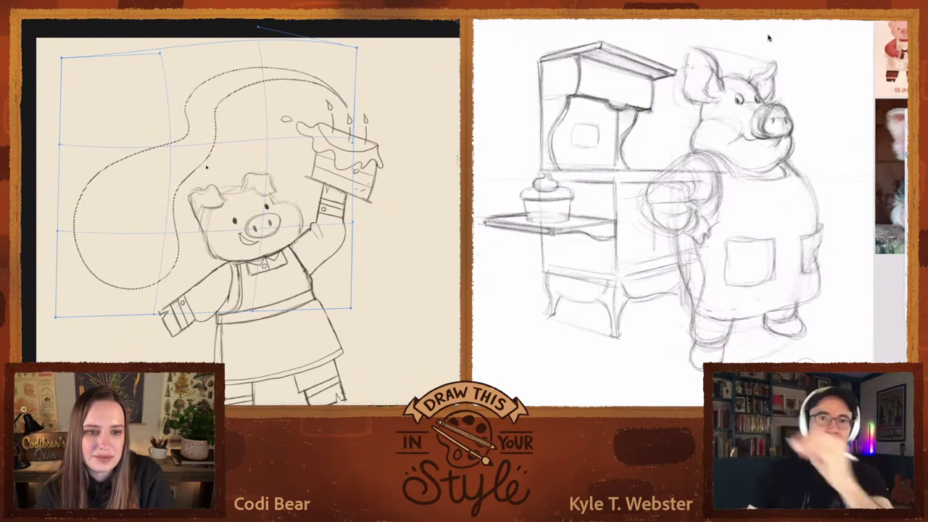
drag(157, 279, 131, 154)
key(Return)
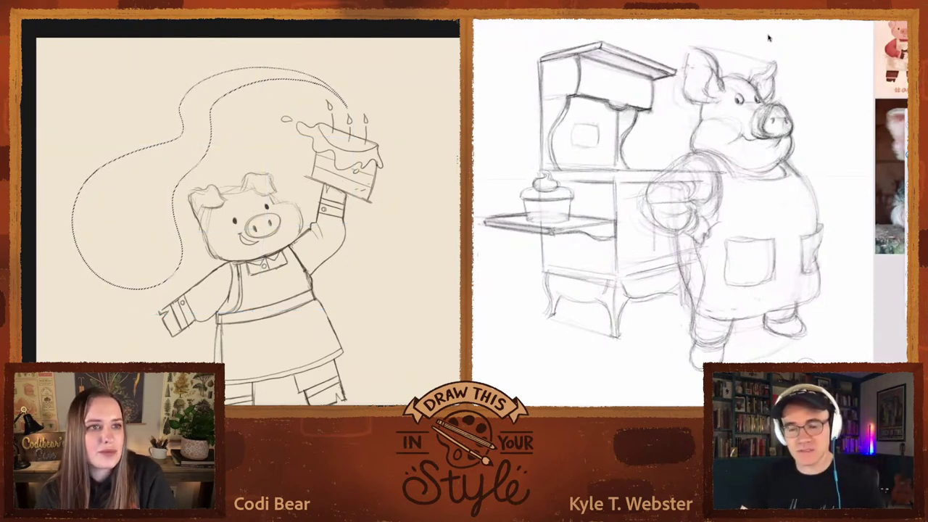
- Deselect, sketch pencil arcs around the candles and arm, and lasso the cake
click(33, 16)
key(super+d)
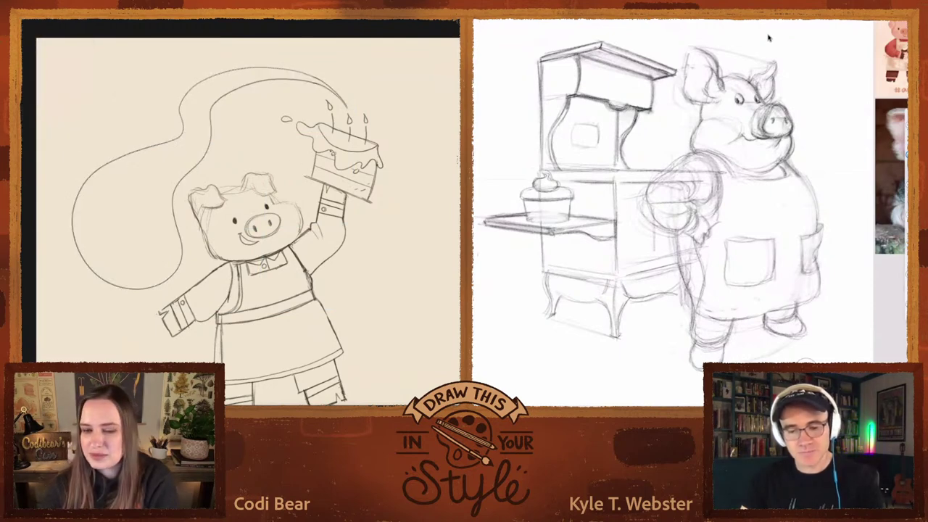
mouse_move(289, 105)
mouse_down()
mouse_move(292, 173)
mouse_move(319, 190)
mouse_up()
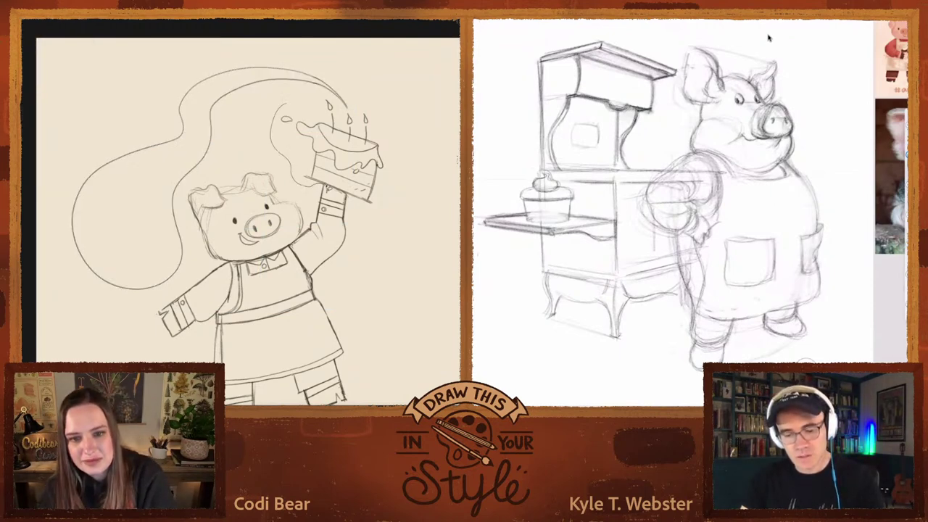
drag(392, 107, 358, 118)
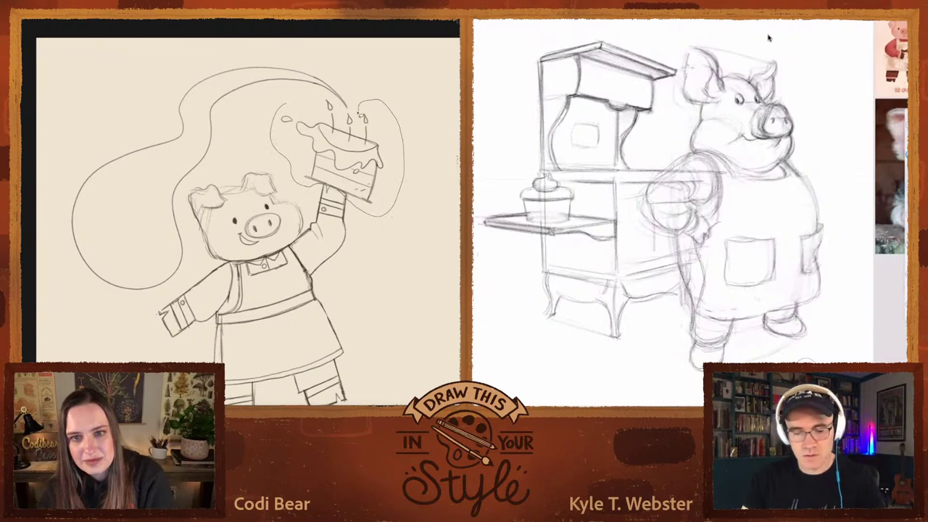
drag(385, 212, 377, 216)
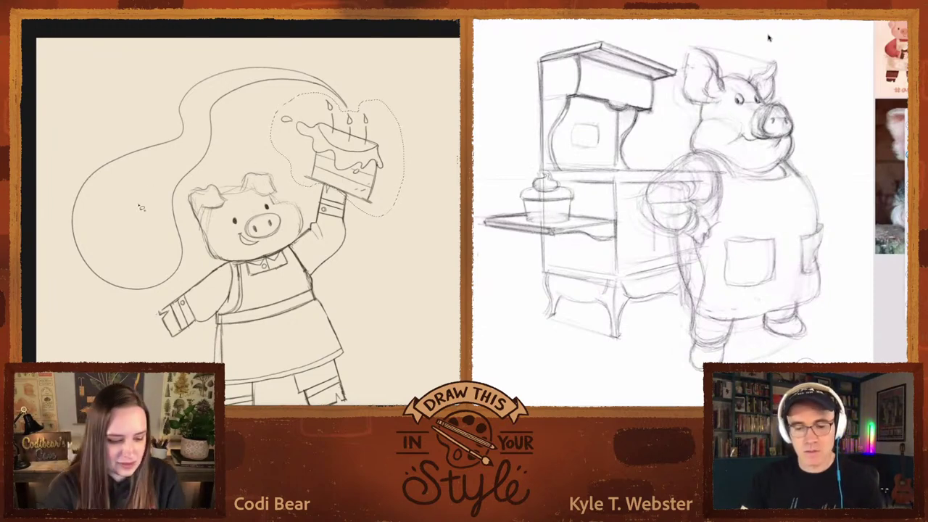
- Squash the cake down from its top and reposition it on the pig's raised hand
key(ctrl+t)
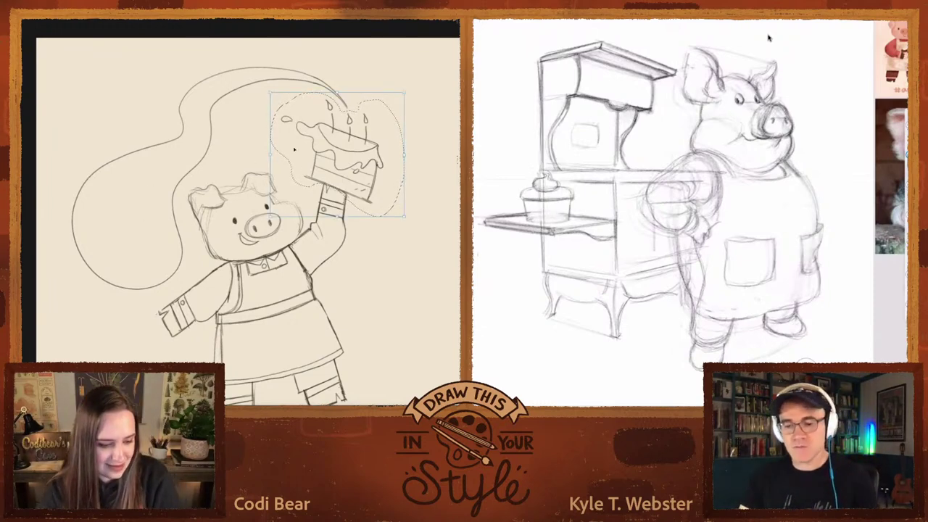
key(ctrl+plus)
drag(337, 93, 337, 110)
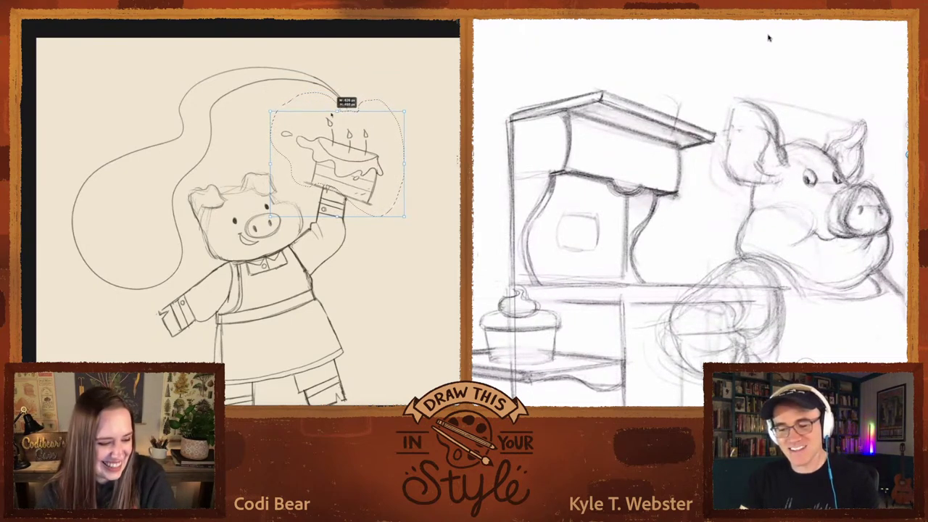
drag(339, 145, 309, 175)
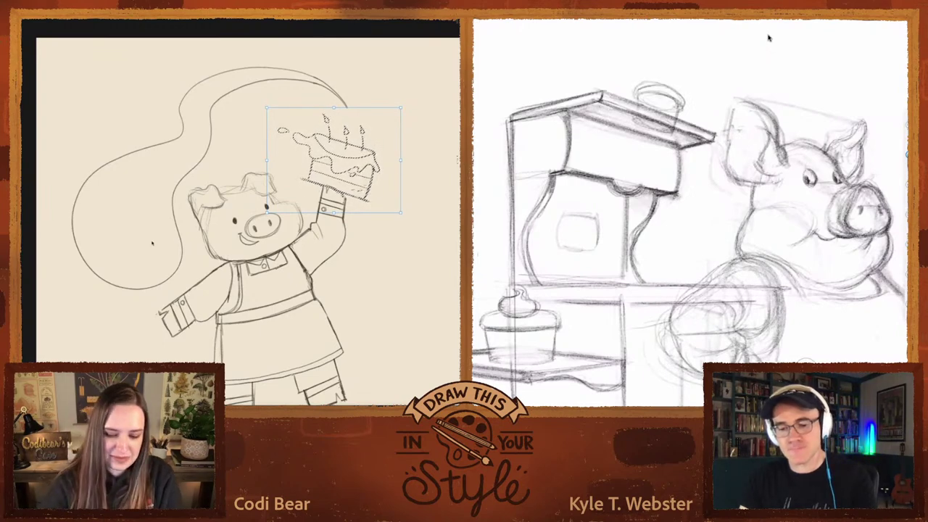
key(Return)
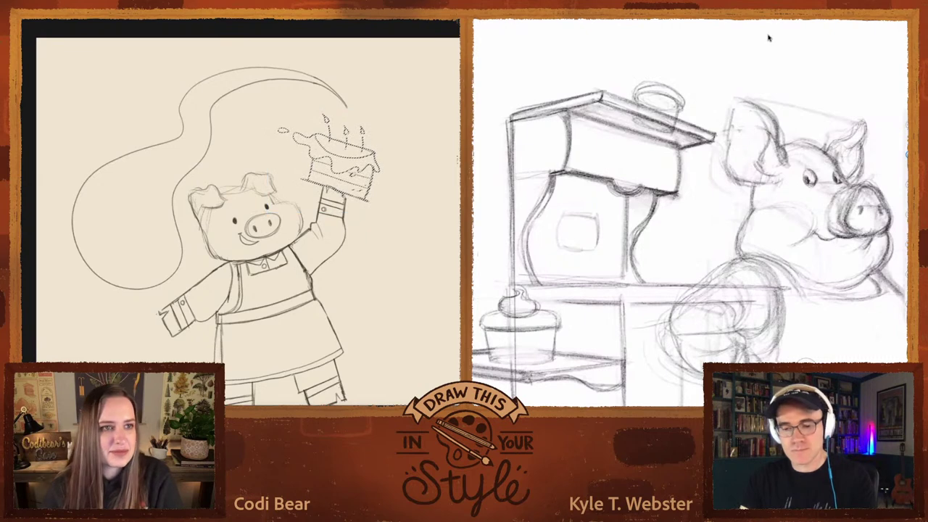
- Deselect the cake and lasso the whole swirl behind the pig
click(44, 18)
key(super+d)
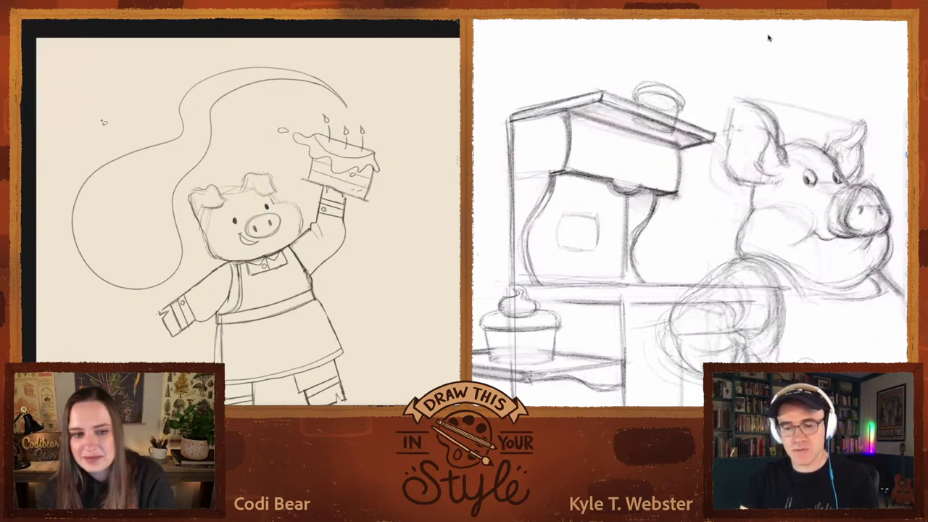
mouse_move(76, 151)
mouse_down()
mouse_move(58, 278)
mouse_move(156, 312)
mouse_up()
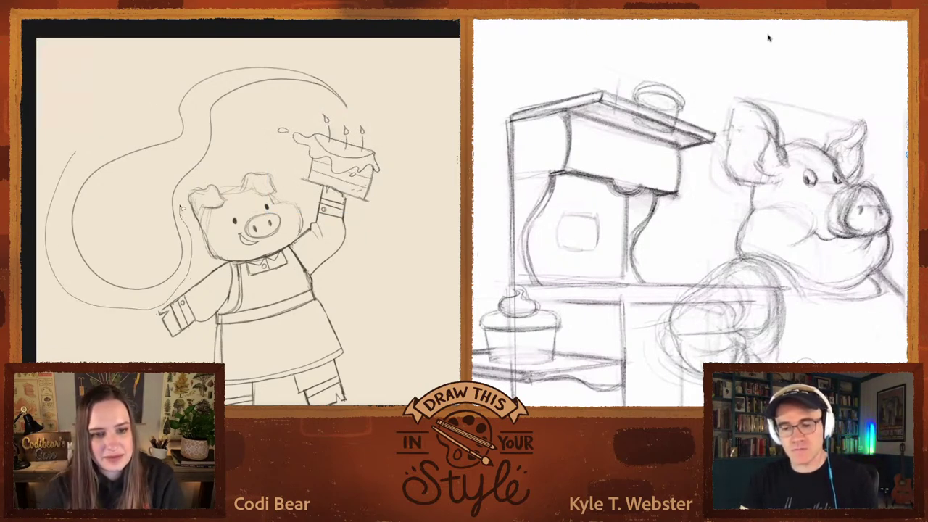
mouse_move(248, 131)
mouse_down()
mouse_move(341, 110)
mouse_move(106, 70)
mouse_move(45, 227)
mouse_move(182, 239)
mouse_up()
- Rotate the swirl slightly clockwise and nudge it into a new position
key(super+t)
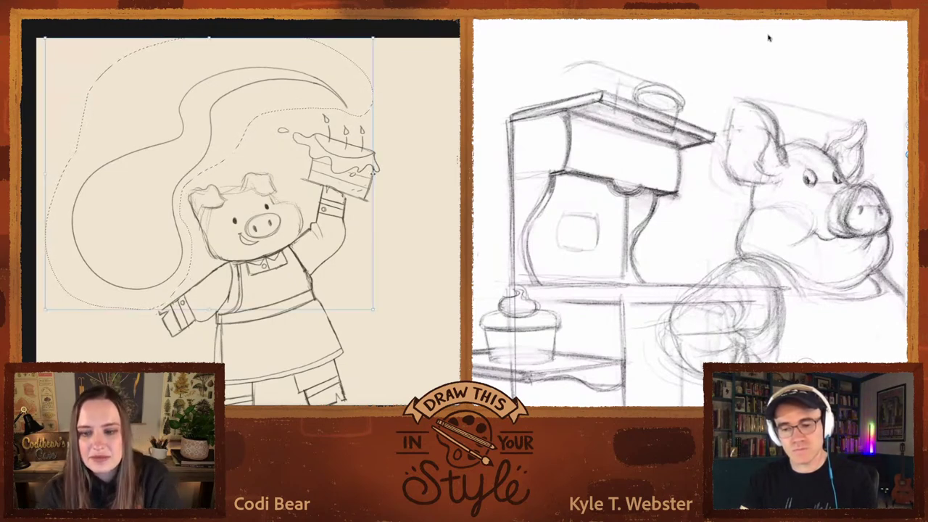
drag(375, 176, 372, 188)
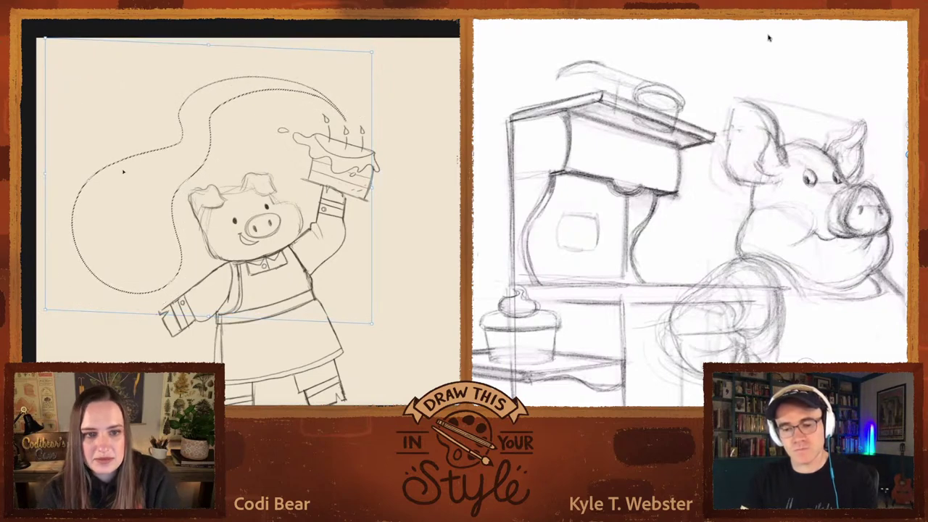
drag(158, 131, 158, 134)
key(Return)
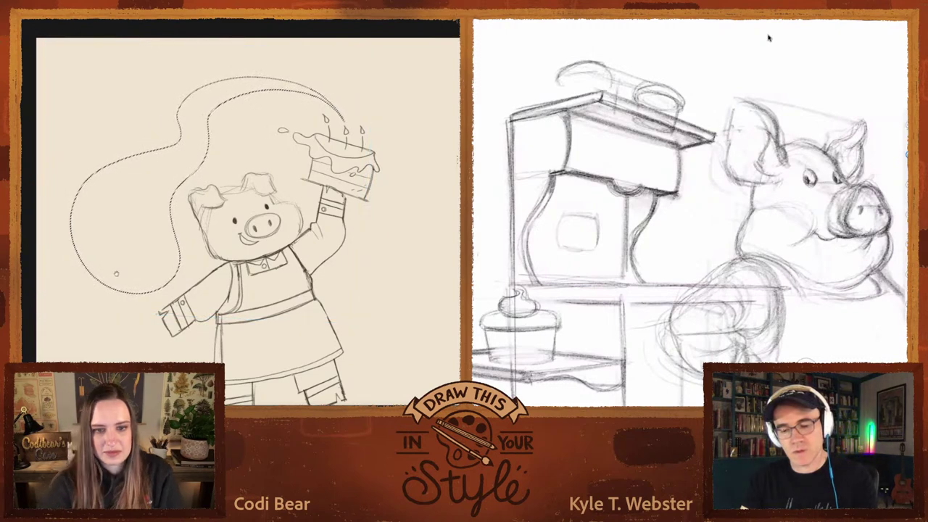
- Narrow the swirl from its left side and stretch its right side slightly outward
scroll(120, 180, down, 3)
scroll(210, 190, up, 3)
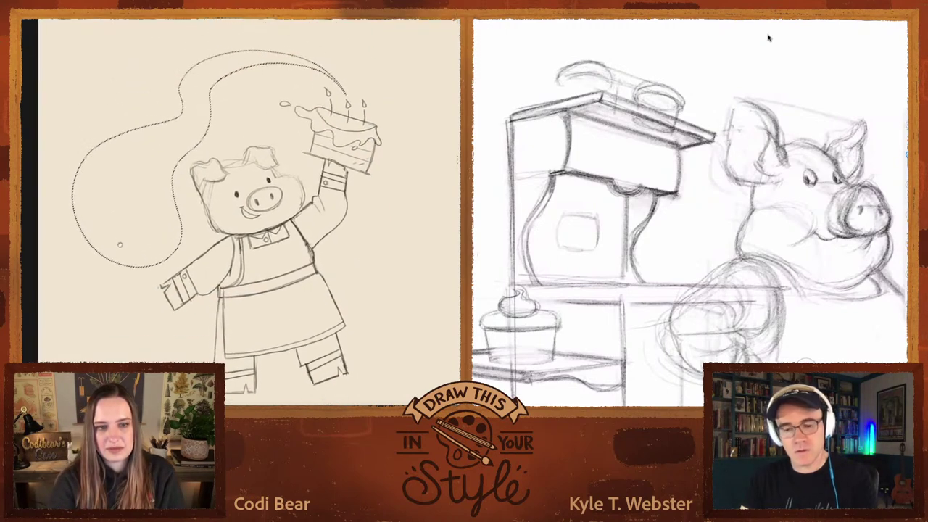
key(ctrl+t)
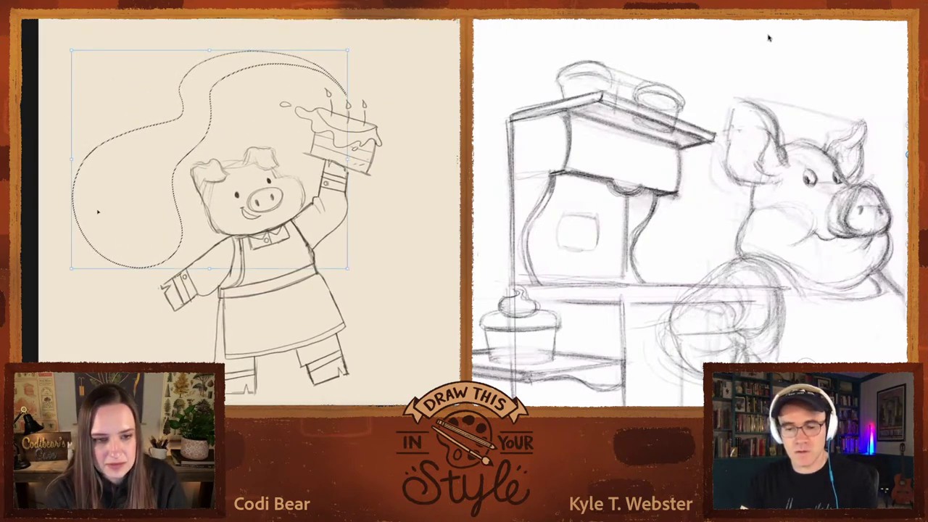
mouse_move(71, 161)
mouse_down()
mouse_move(105, 160)
mouse_move(147, 179)
mouse_move(152, 168)
mouse_up()
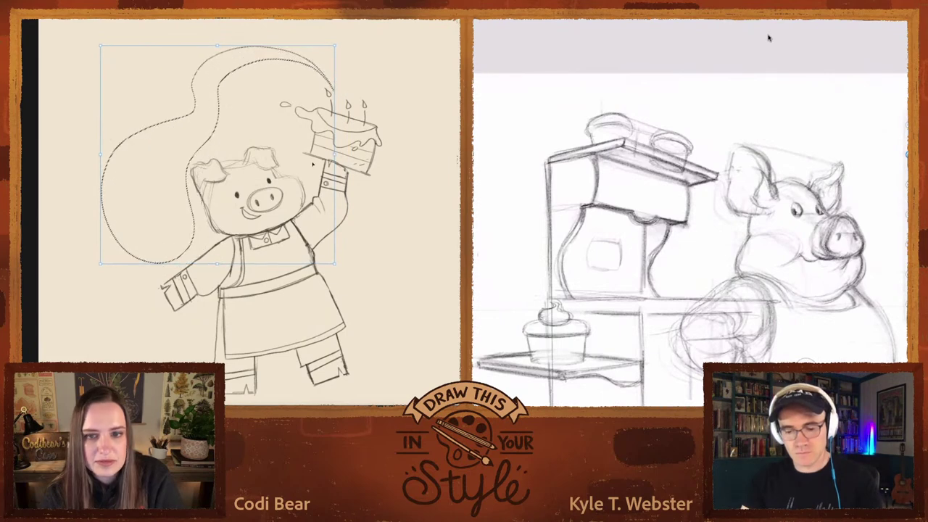
drag(337, 153, 343, 154)
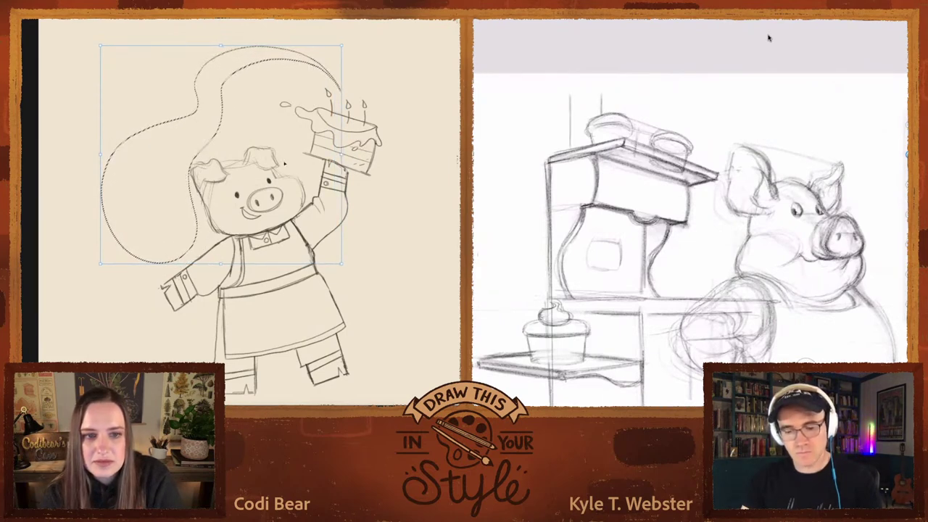
key(Return)
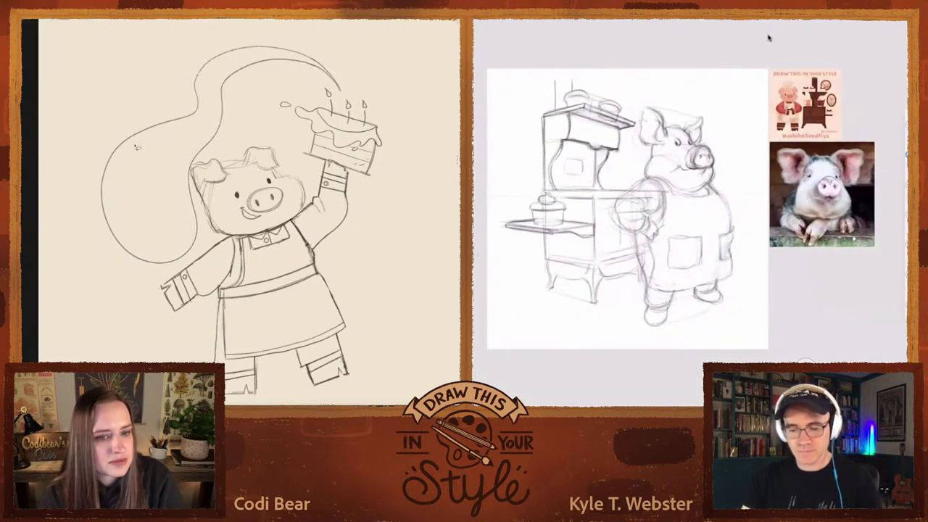
- Lasso part of the swirl and squeeze it narrower from the left side
mouse_move(108, 122)
mouse_down()
mouse_move(69, 234)
mouse_move(106, 261)
mouse_move(142, 269)
mouse_up()
mouse_move(80, 241)
mouse_down()
mouse_move(149, 259)
mouse_move(195, 113)
mouse_up()
drag(61, 185, 88, 189)
key(Return)
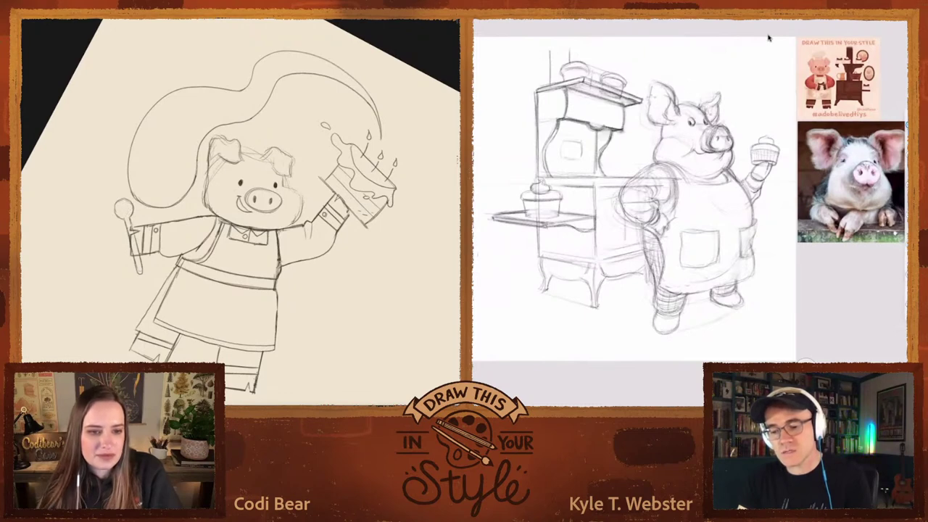
- Zoom out to view the pig, cake, spoon and swirl sketch
key(ctrl+minus)
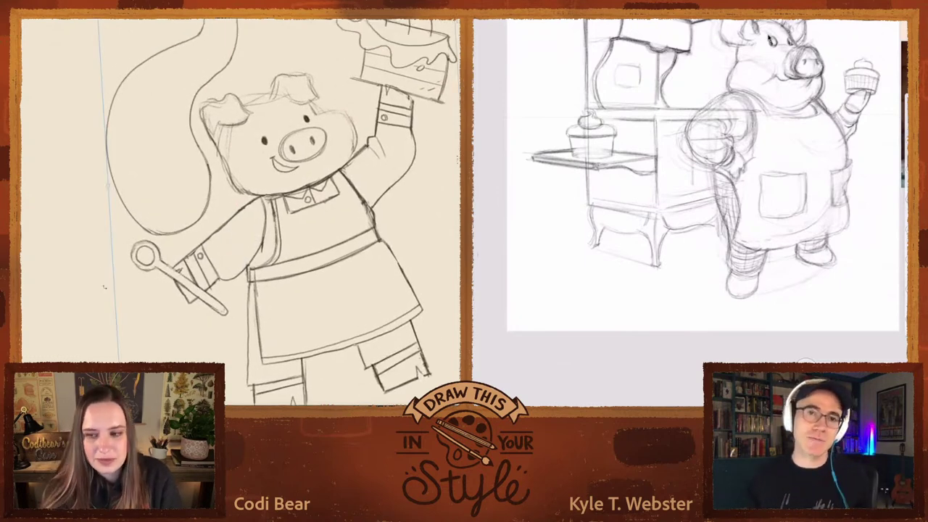
- Nudge the spoon two steps up and to the left with Free Transform
key(ctrl+t)
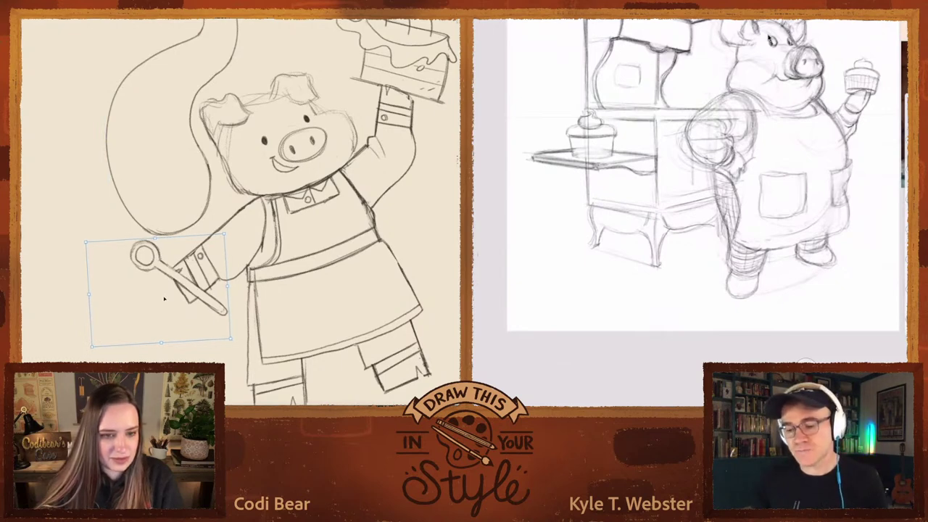
key(Left)
key(Left)
key(Left)
key(Left)
key(Up)
key(Up)
key(Up)
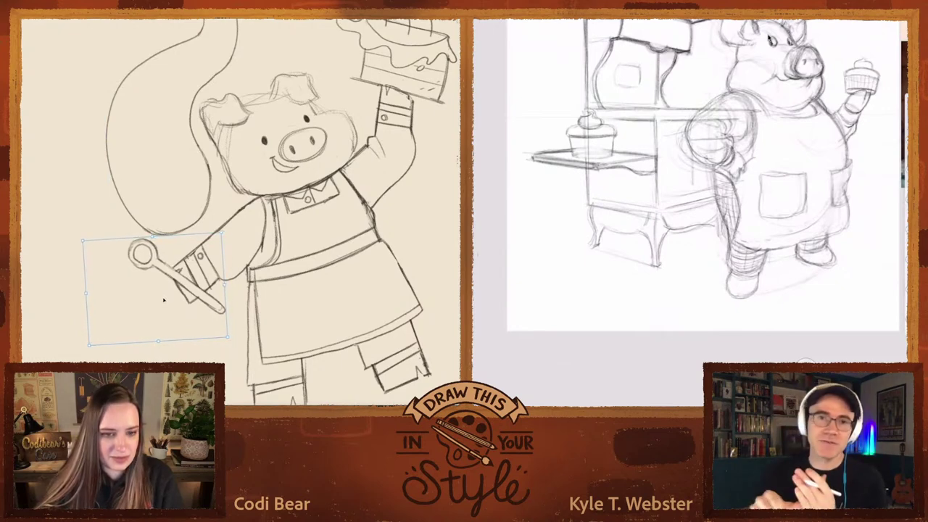
key(Left)
key(Left)
key(Up)
key(Up)
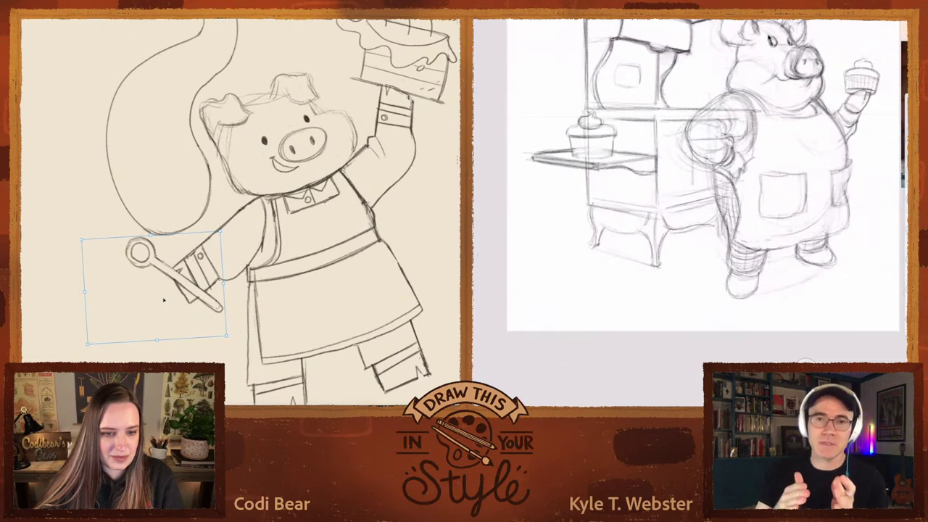
key(Return)
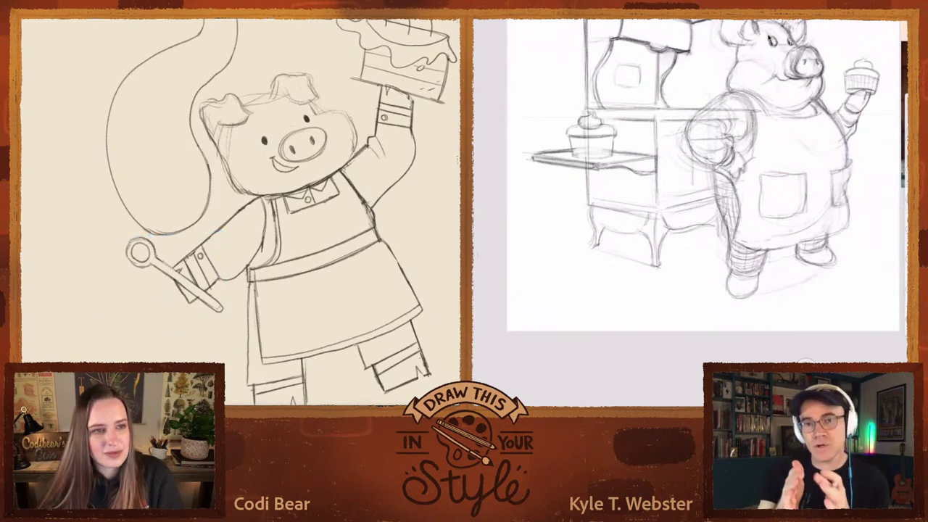
- Rotate the canvas view back upright and zoom to show the whole pig sketch
drag(70, 187, 138, 123)
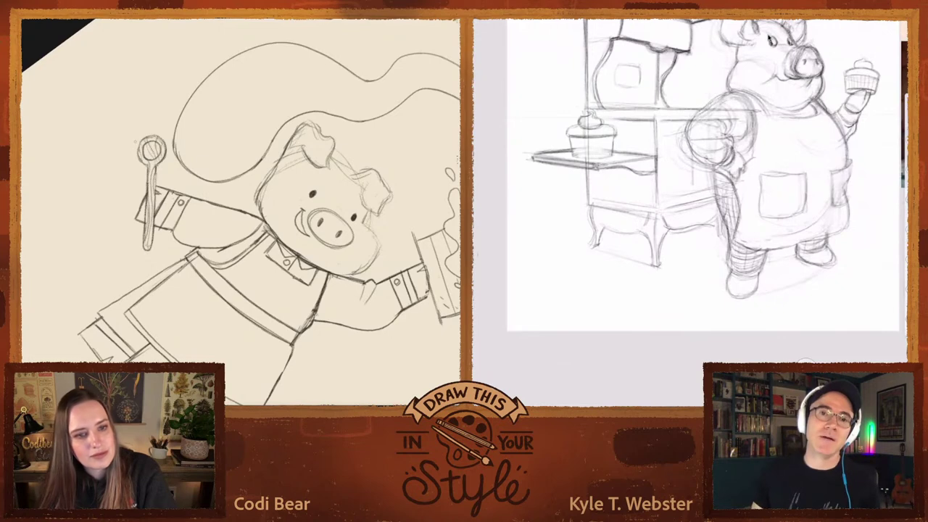
drag(239, 210, 82, 322)
scroll(82, 323, down, 3)
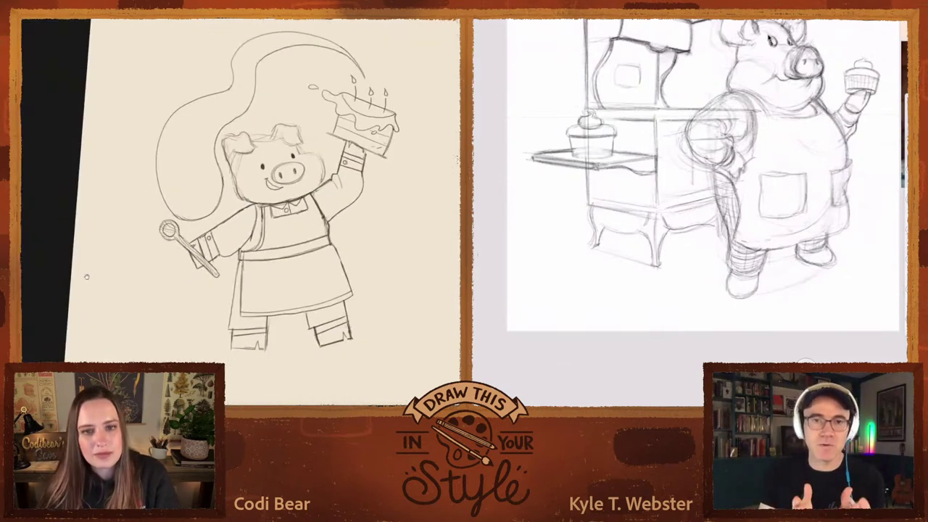
drag(87, 277, 184, 272)
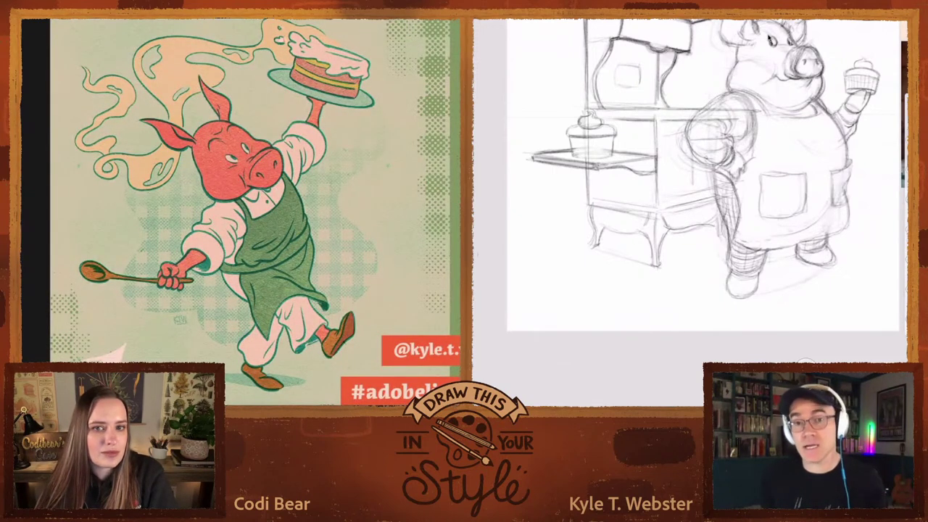
scroll(210, 207, up, 2)
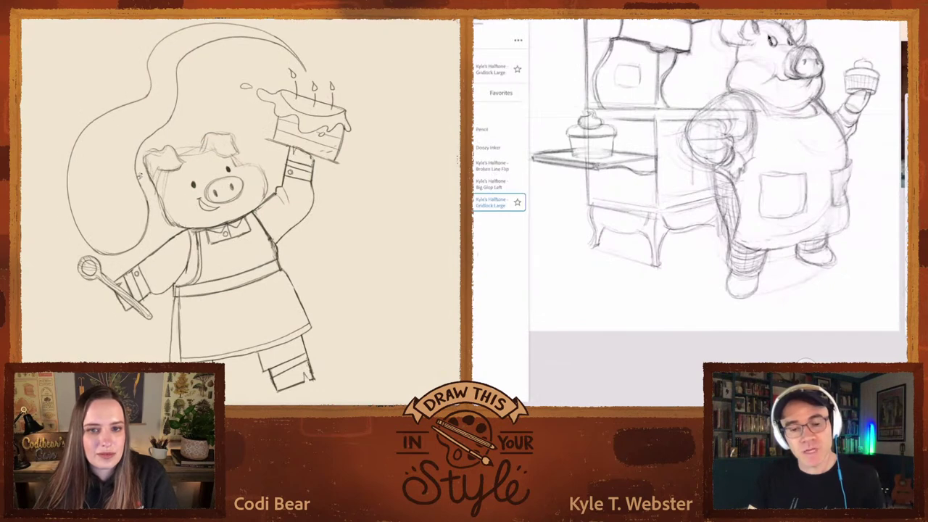
scroll(210, 207, up, 1)
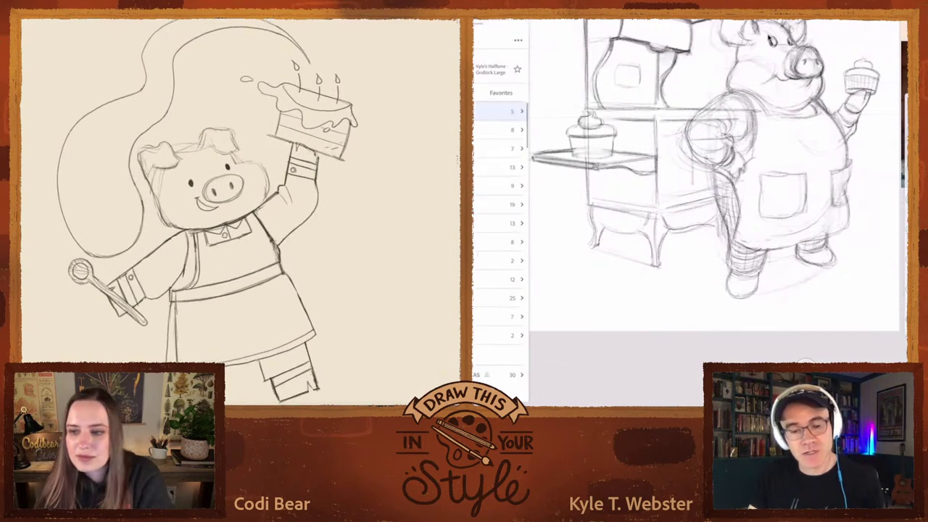
scroll(501, 239, down, 3)
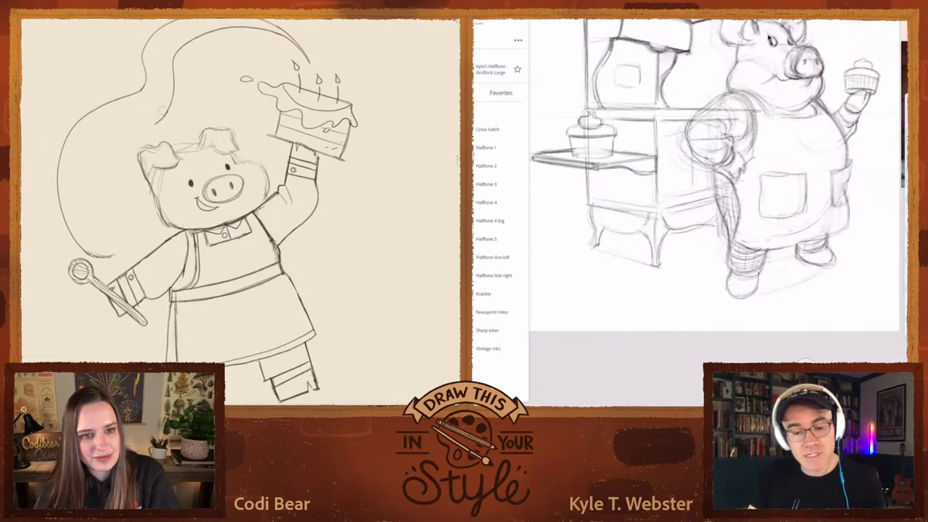
- Switch to the Halftone 4 big brush and erase the left end of the swirl arc
click(489, 221)
mouse_move(106, 248)
mouse_down()
mouse_move(93, 251)
mouse_move(58, 192)
mouse_move(67, 135)
mouse_move(109, 102)
mouse_move(149, 45)
mouse_up()
drag(682, 305, 680, 286)
drag(148, 45, 143, 60)
scroll(123, 110, up, 3)
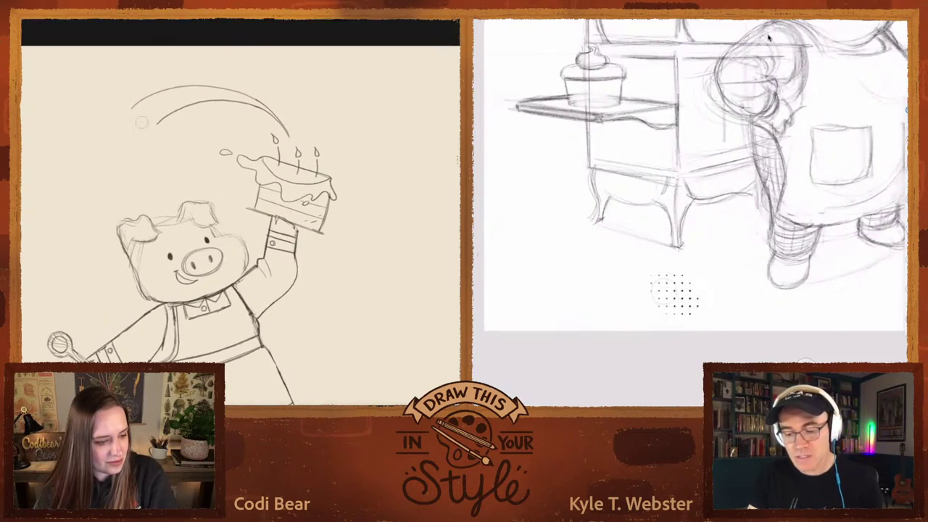
drag(656, 301, 661, 280)
mouse_move(149, 129)
mouse_down()
mouse_move(154, 108)
mouse_move(111, 124)
mouse_move(130, 107)
mouse_up()
- Erase the rest of the swirl arc above the cake and extend the halftone test stroke leftward
drag(641, 290, 667, 295)
drag(131, 107, 134, 113)
drag(667, 294, 644, 303)
drag(134, 112, 162, 114)
mouse_move(644, 303)
mouse_down()
mouse_move(620, 283)
mouse_move(615, 290)
mouse_up()
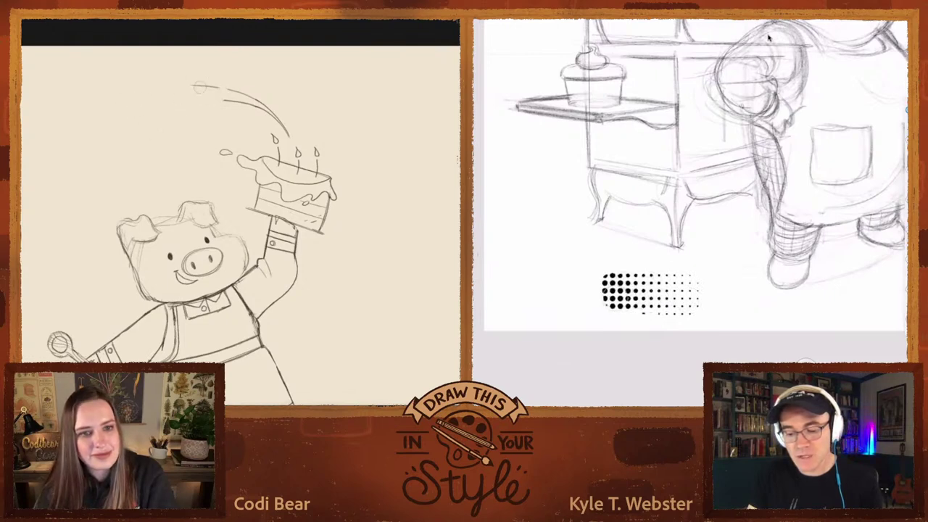
drag(195, 85, 238, 97)
drag(615, 290, 598, 290)
drag(238, 97, 254, 106)
drag(599, 290, 580, 288)
drag(253, 106, 259, 105)
drag(580, 288, 526, 286)
mouse_move(259, 105)
mouse_down()
mouse_move(289, 134)
mouse_move(282, 127)
mouse_up()
scroll(95, 246, down, 2)
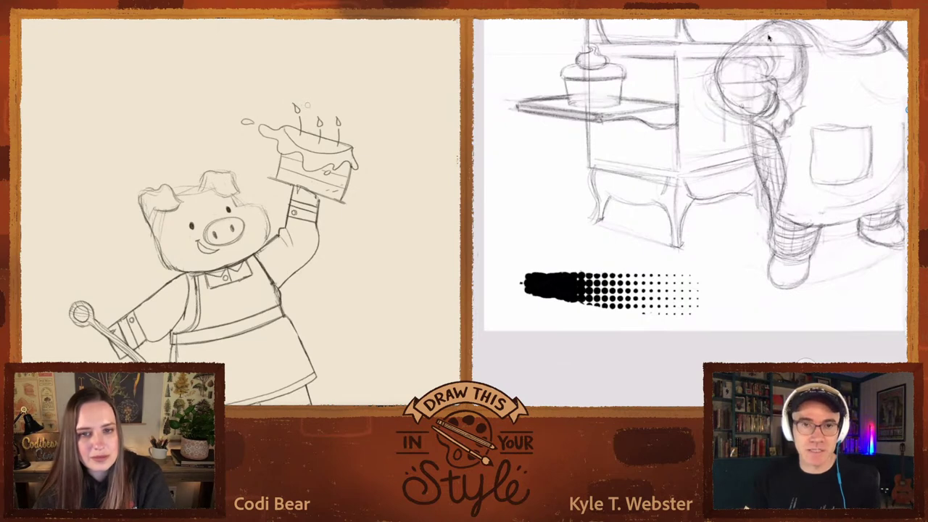
- Pick a brush from the presets, paint a vertical halftone test stroke, then undo it
right_click(313, 102)
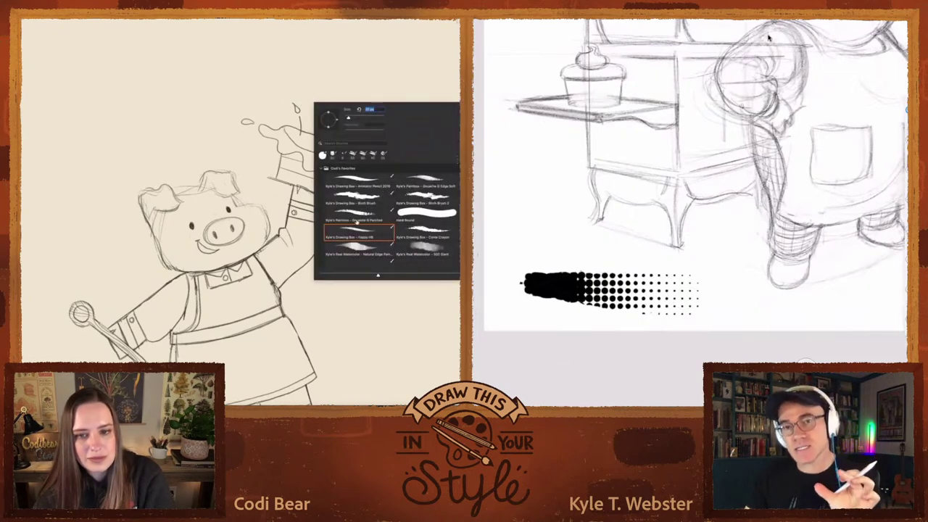
click(359, 236)
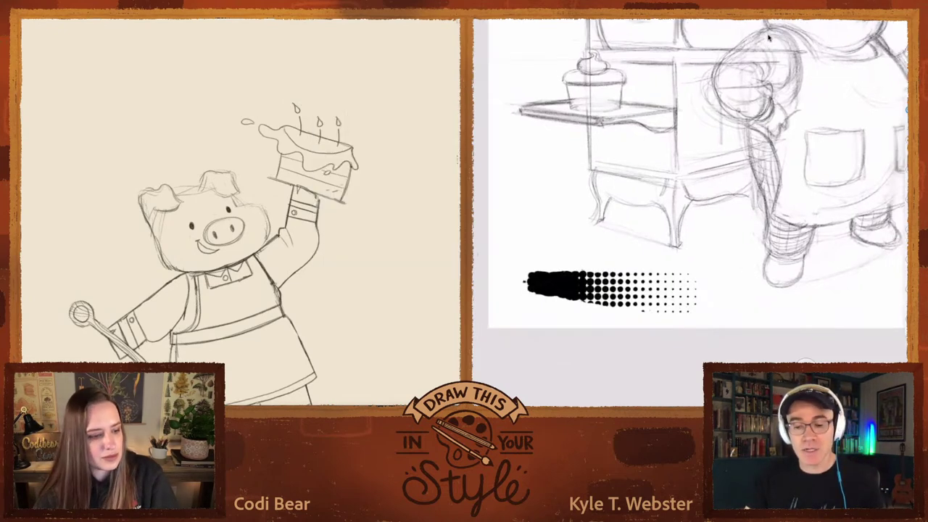
drag(532, 58, 532, 248)
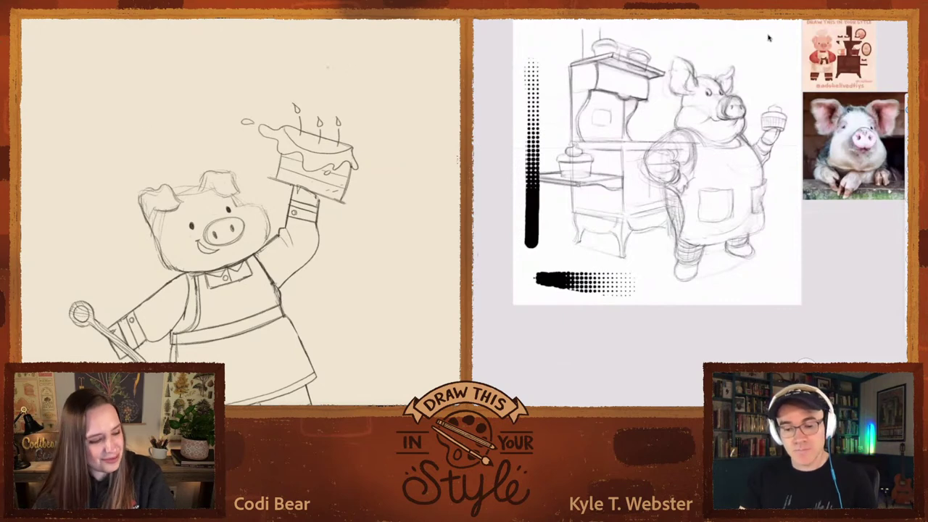
key(ctrl+z)
key(ctrl+z)
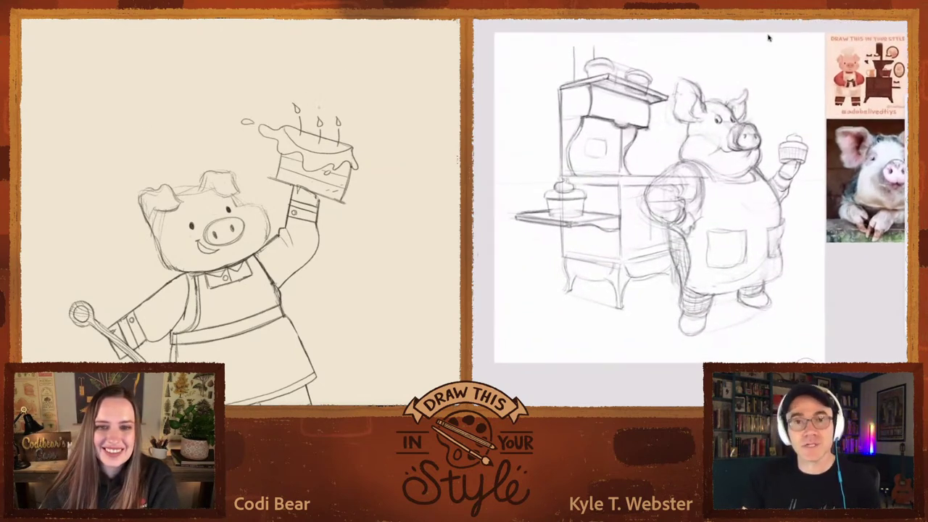
- Draw a sweeping swirl arc behind the pig, undo it, and redraw it
mouse_move(262, 64)
mouse_down()
mouse_move(142, 79)
mouse_move(95, 102)
mouse_move(53, 141)
mouse_move(29, 194)
mouse_move(35, 248)
mouse_move(49, 265)
mouse_up()
key(ctrl+z)
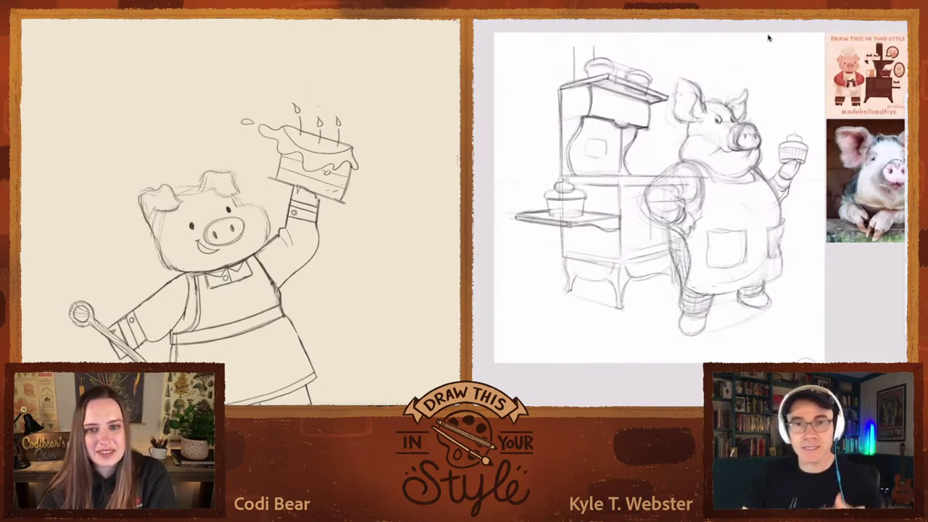
mouse_move(317, 102)
mouse_down()
mouse_move(277, 73)
mouse_move(236, 79)
mouse_move(210, 114)
mouse_move(64, 161)
mouse_move(32, 207)
mouse_move(41, 268)
mouse_move(78, 279)
mouse_move(98, 260)
mouse_move(93, 214)
mouse_move(113, 154)
mouse_up()
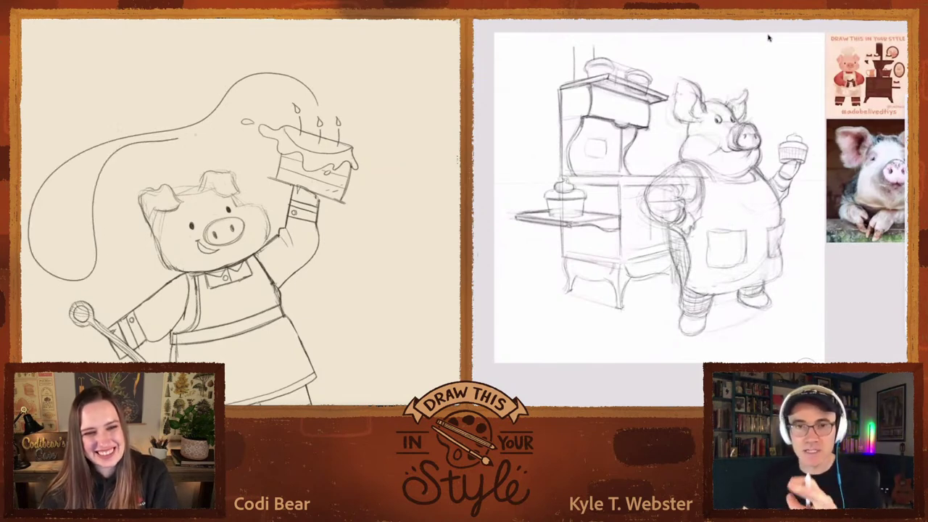
- Draw the swirl's inner line toward the cake and rotate the canvas view counter-clockwise
mouse_move(177, 138)
mouse_down()
mouse_move(240, 93)
mouse_move(285, 78)
mouse_move(312, 98)
mouse_up()
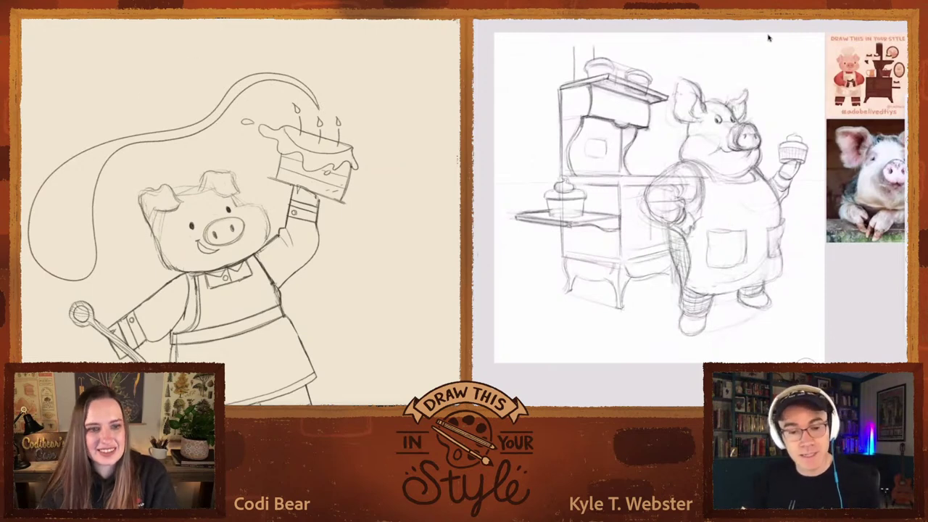
key(b)
drag(217, 218, 181, 262)
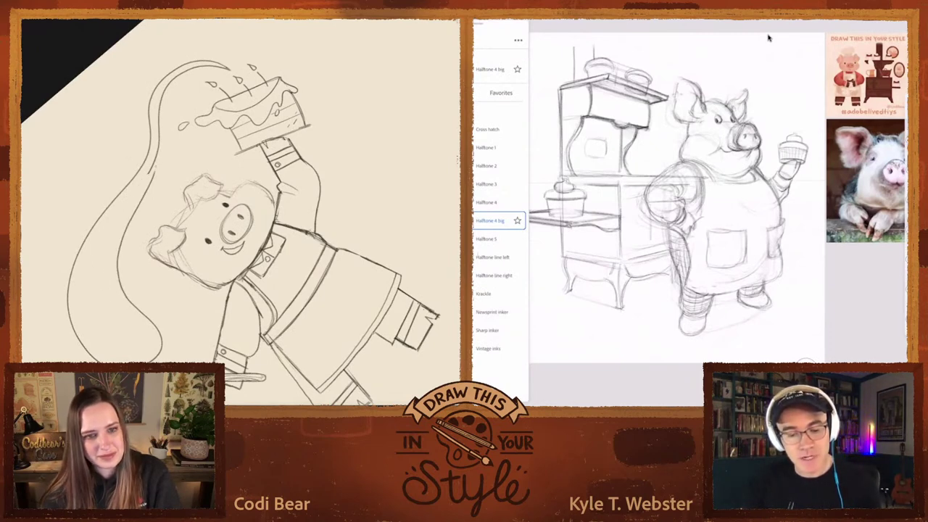
- Paint a halftone patch under the stove with the Halftone line left brush
click(492, 257)
click(769, 38)
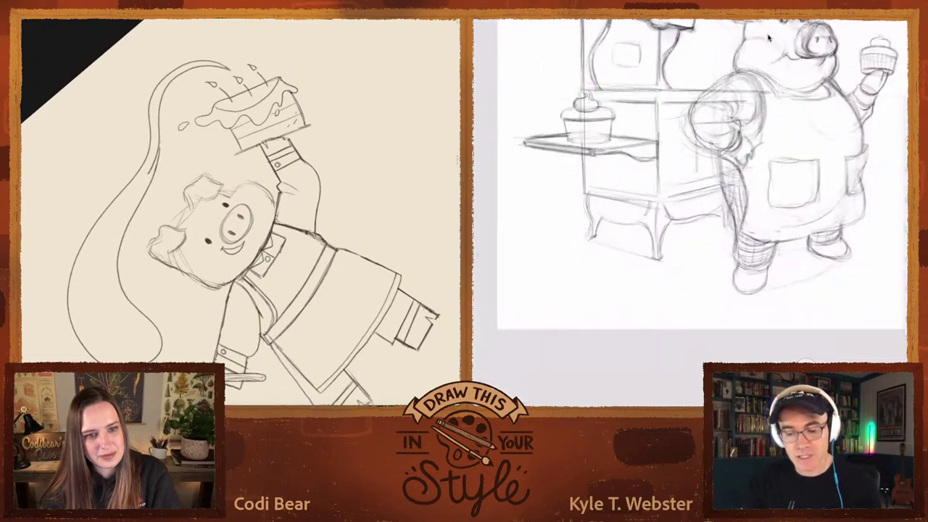
mouse_move(664, 279)
mouse_down()
mouse_move(653, 304)
mouse_move(617, 286)
mouse_up()
drag(693, 272, 715, 294)
drag(312, 145, 239, 94)
drag(635, 290, 617, 290)
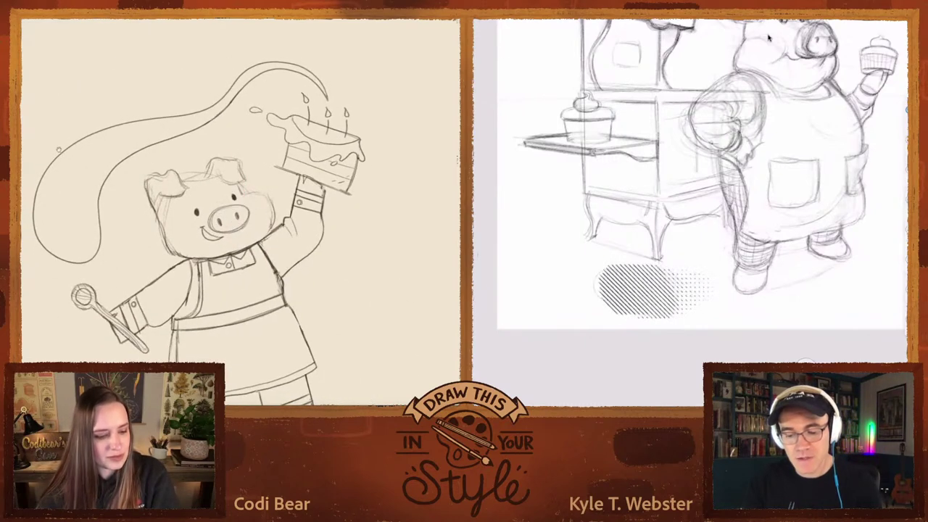
drag(217, 218, 229, 211)
drag(617, 290, 591, 290)
drag(229, 212, 240, 207)
drag(591, 290, 499, 288)
- Transform the swirl layer, dragging its left handle inward to narrow it
click(65, 197)
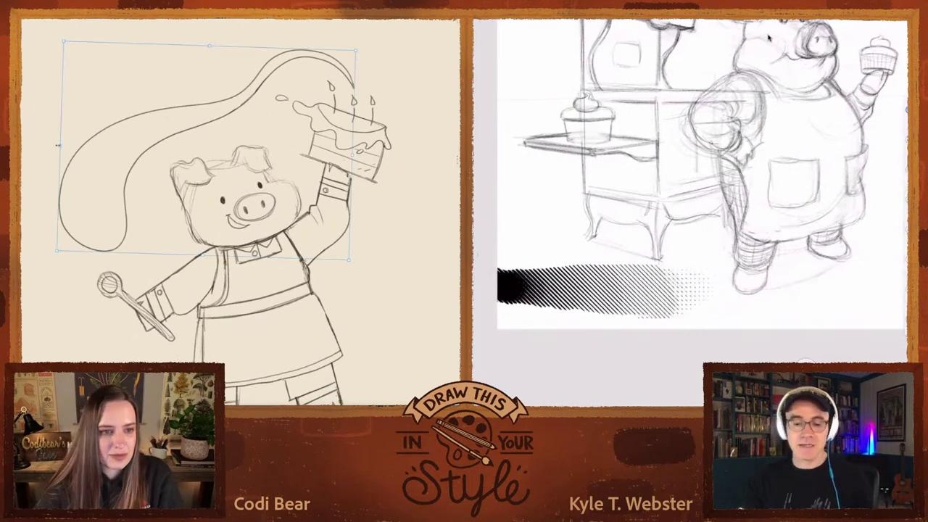
drag(57, 145, 83, 150)
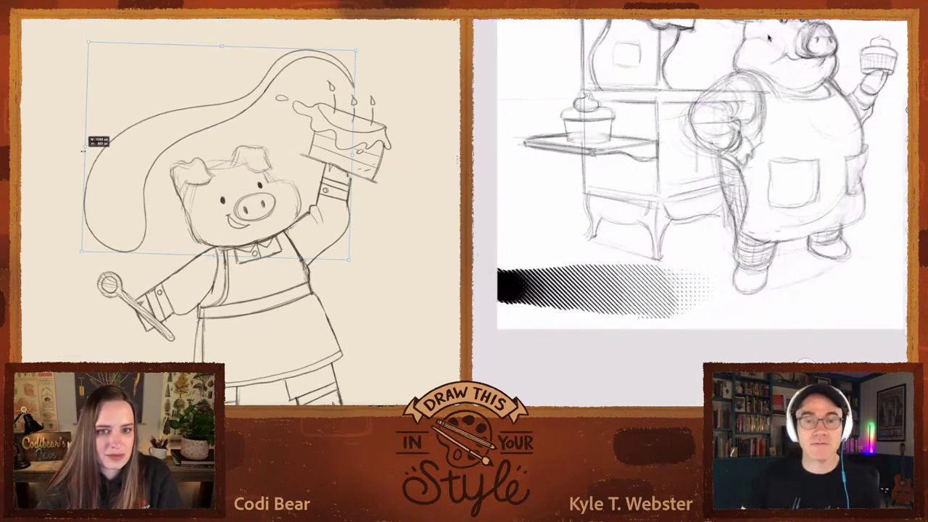
key(Return)
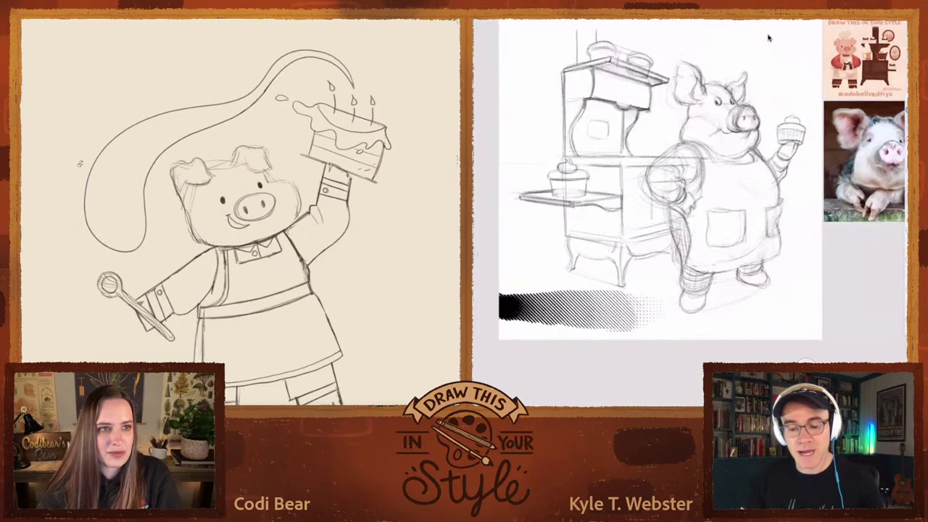
- Undo the halftone streak under the stove and scribble hatched texture at the top right
scroll(239, 211, down, 2)
key(ctrl+z)
scroll(770, 38, down, 2)
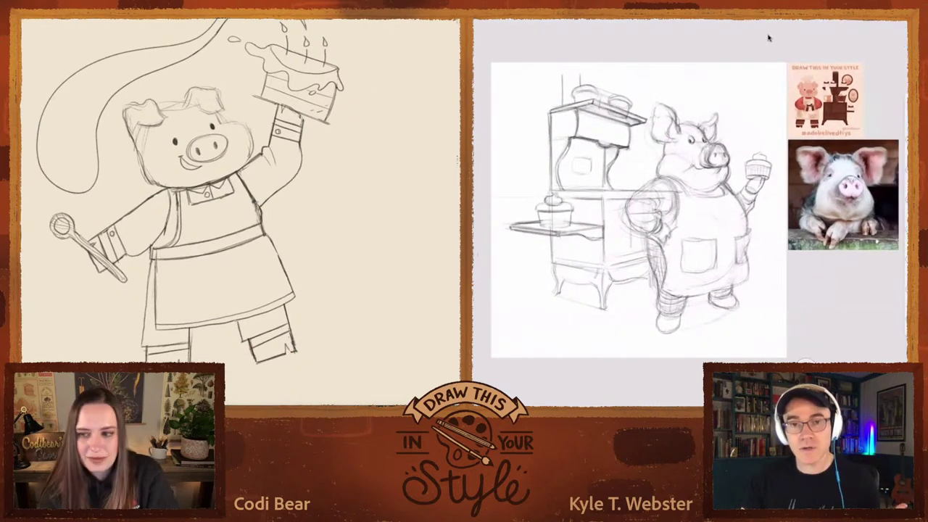
scroll(769, 38, up, 2)
mouse_move(797, 87)
mouse_down()
mouse_move(795, 120)
mouse_move(768, 141)
mouse_move(740, 83)
mouse_move(736, 94)
mouse_up()
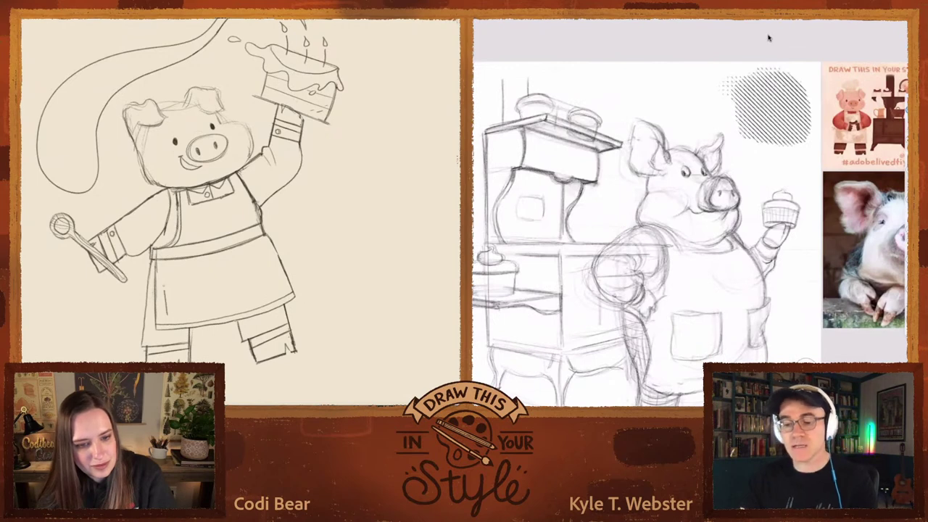
scroll(239, 200, up, 1)
- Extend the hatched texture down and left, adding hatching along its lower-right edge
drag(305, 109, 261, 72)
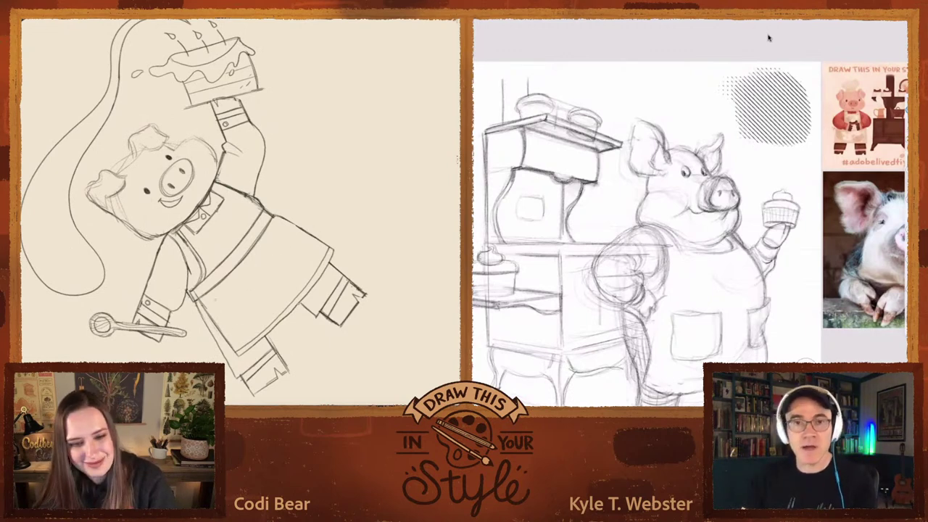
drag(62, 273, 383, 259)
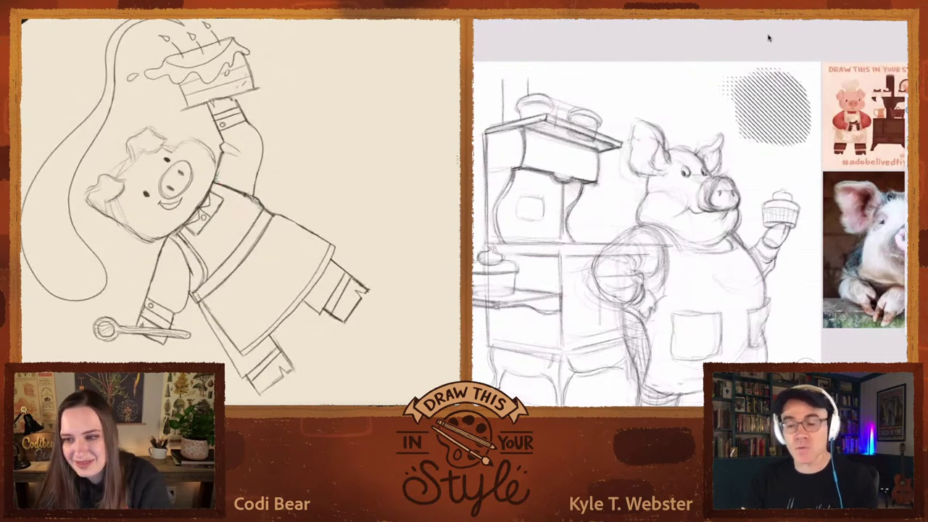
mouse_move(783, 166)
mouse_down()
mouse_move(751, 145)
mouse_move(736, 167)
mouse_move(779, 130)
mouse_move(714, 102)
mouse_move(696, 79)
mouse_move(678, 109)
mouse_move(652, 80)
mouse_move(631, 72)
mouse_move(624, 83)
mouse_up()
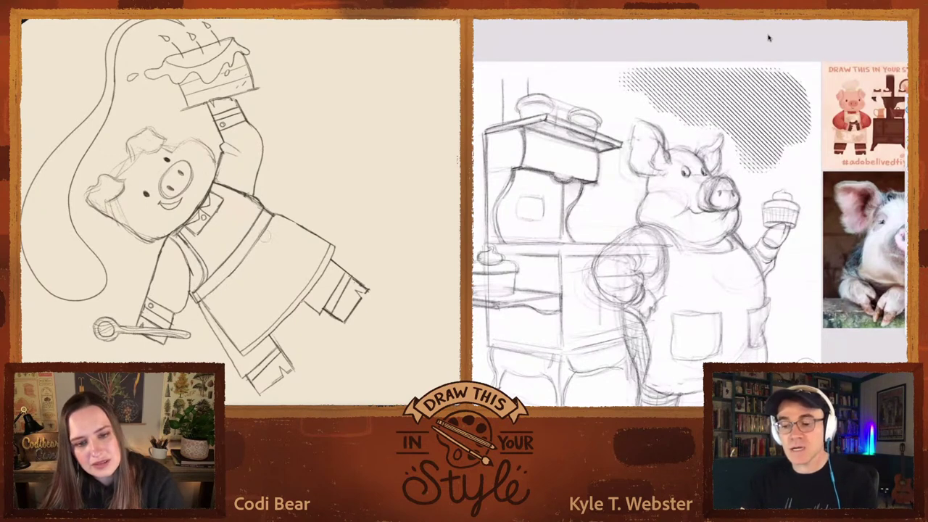
mouse_move(773, 109)
mouse_down()
mouse_move(796, 127)
mouse_move(758, 148)
mouse_move(783, 98)
mouse_move(762, 94)
mouse_move(747, 138)
mouse_move(740, 109)
mouse_move(780, 131)
mouse_move(798, 116)
mouse_up()
drag(232, 197, 218, 181)
drag(754, 138, 769, 164)
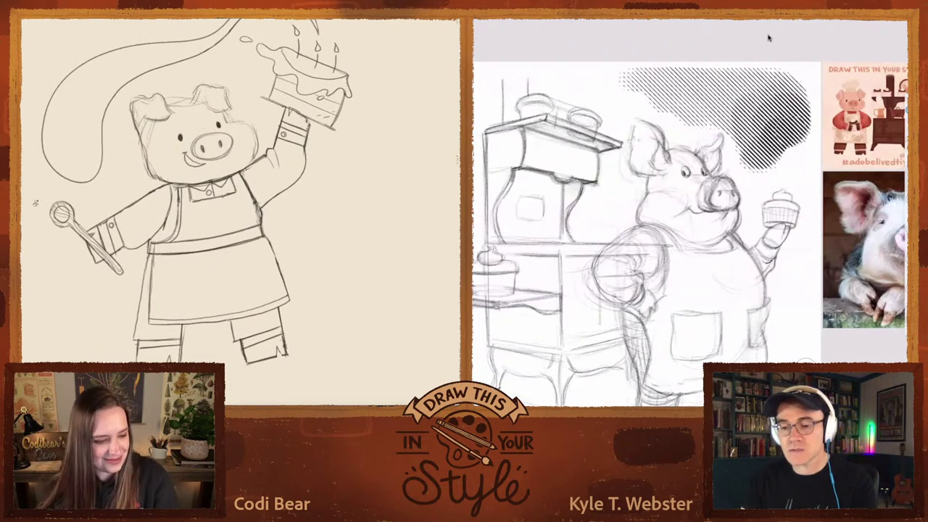
drag(240, 189, 261, 174)
- Rotate the pig sketch view clockwise
drag(769, 145, 805, 116)
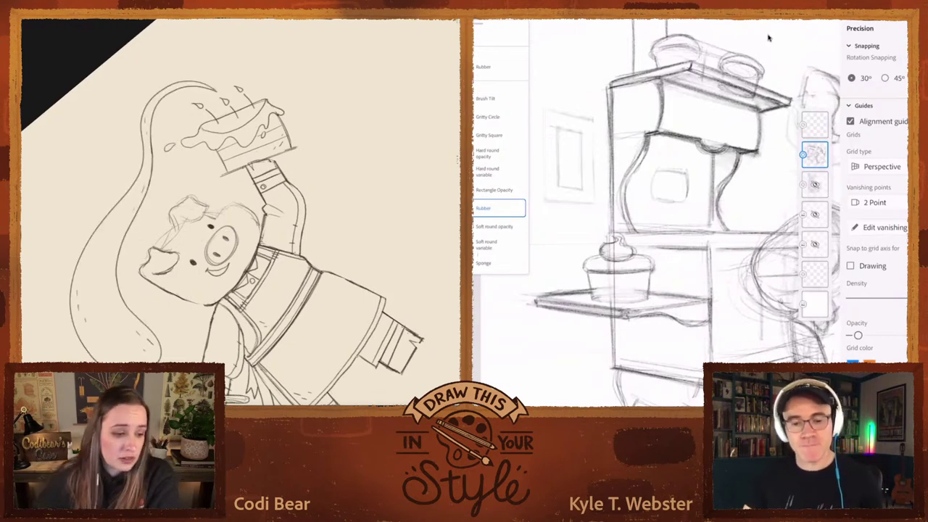
- Add a small nostril stroke to the pig's snout, level the canvas view, and hide the panels
drag(171, 255, 175, 259)
mouse_move(61, 290)
mouse_down()
mouse_move(217, 197)
mouse_move(415, 213)
mouse_up()
drag(217, 218, 261, 203)
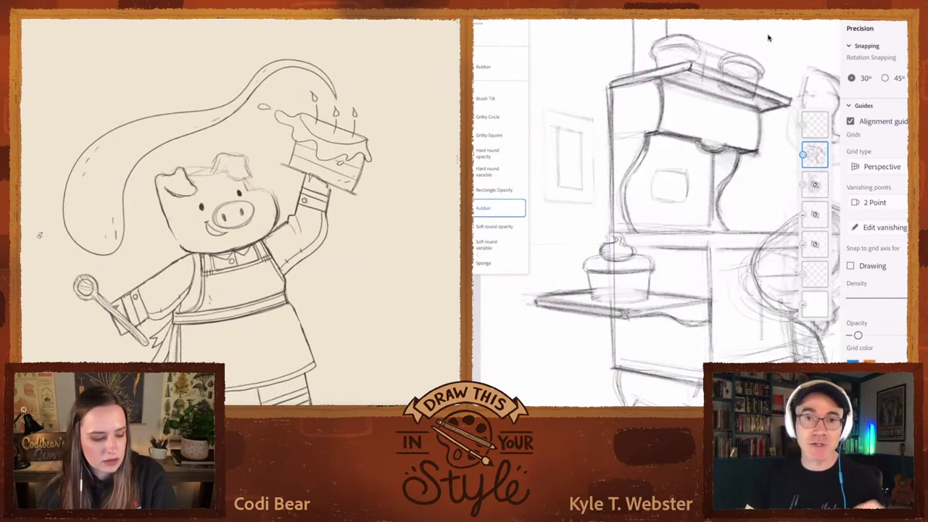
drag(145, 290, 145, 181)
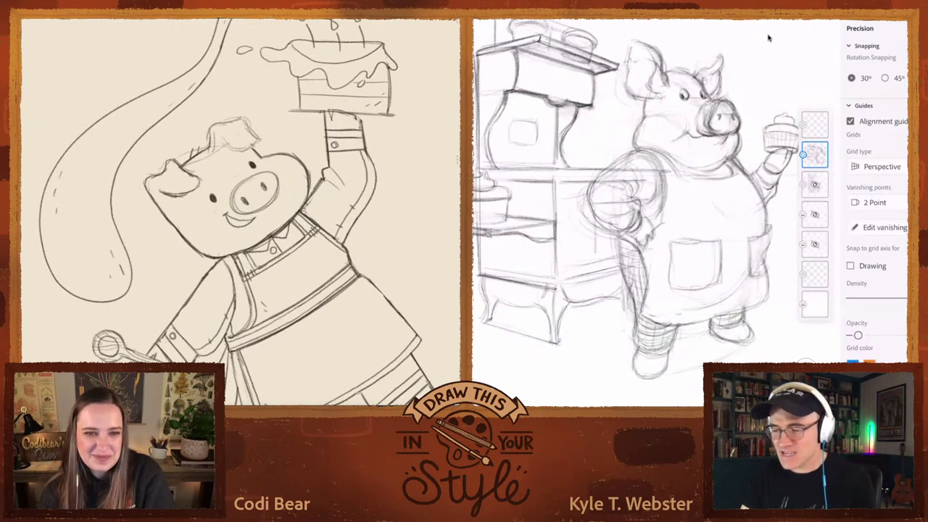
key(Tab)
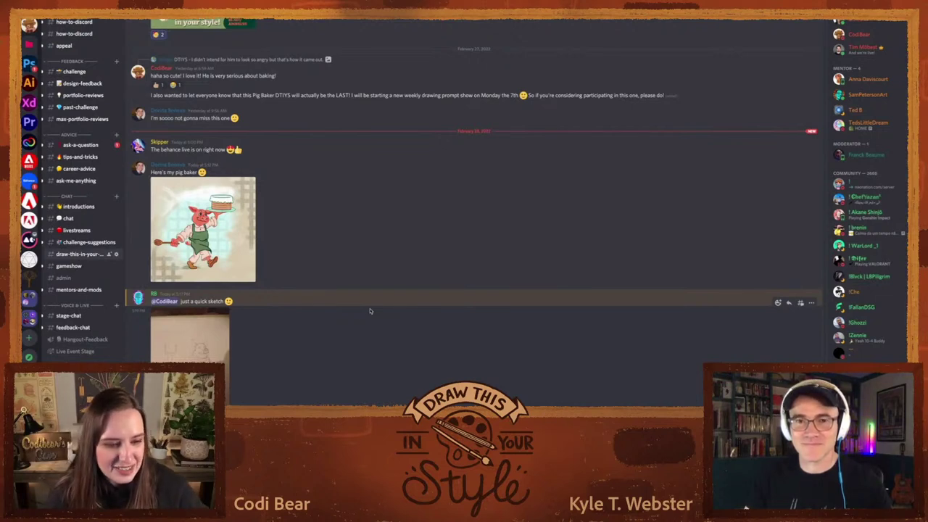
- Scroll up to the pig-in-apron image, view it full size, close it, and reopen it
scroll(361, 234, up, 5)
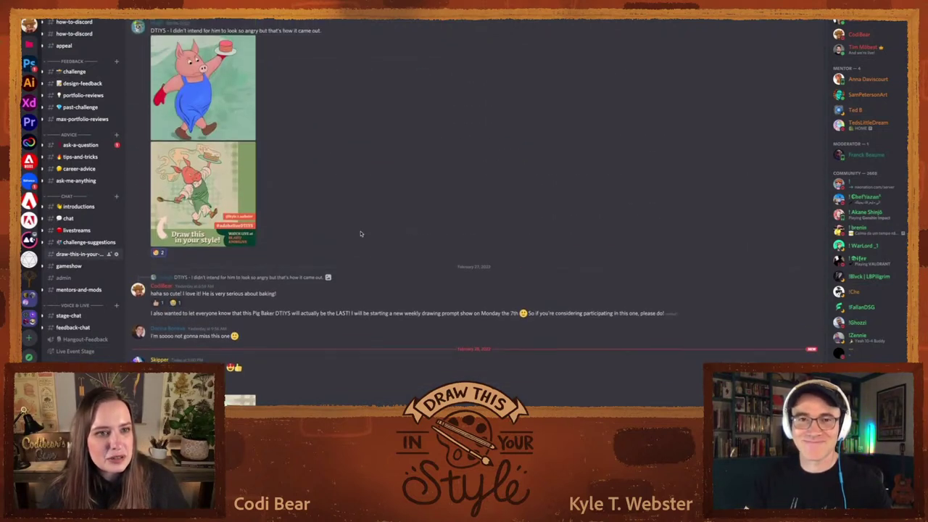
scroll(361, 234, up, 1)
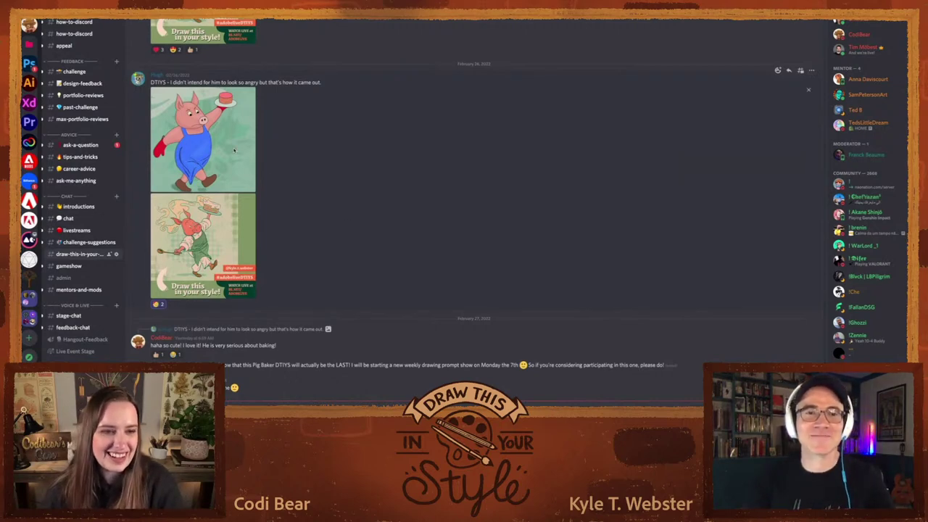
click(234, 151)
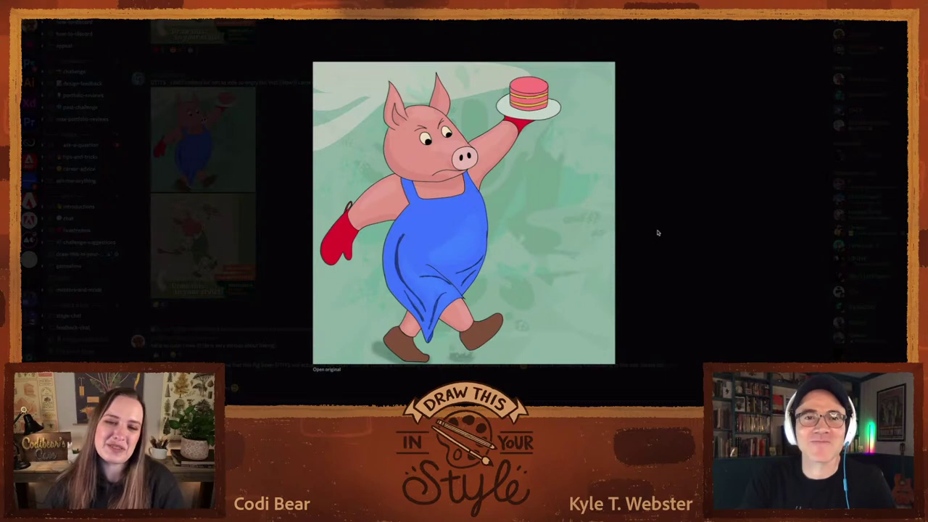
click(211, 94)
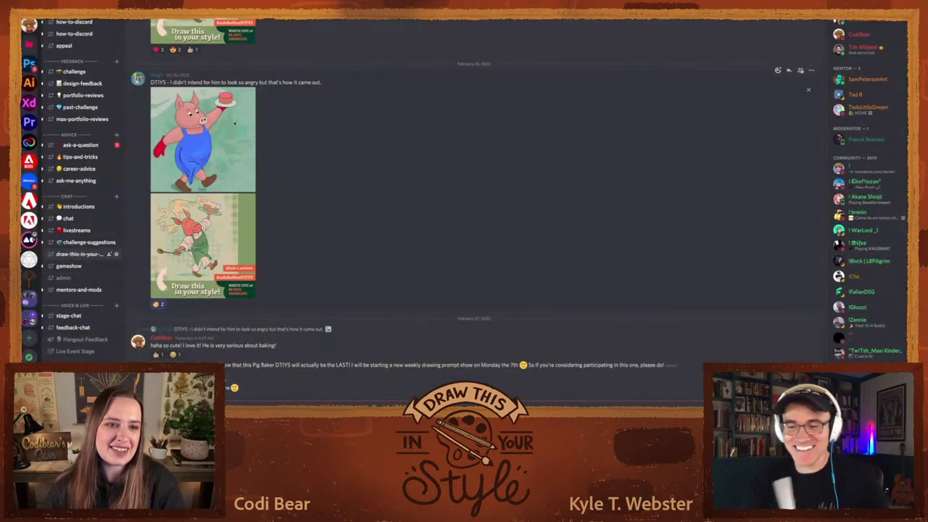
click(233, 123)
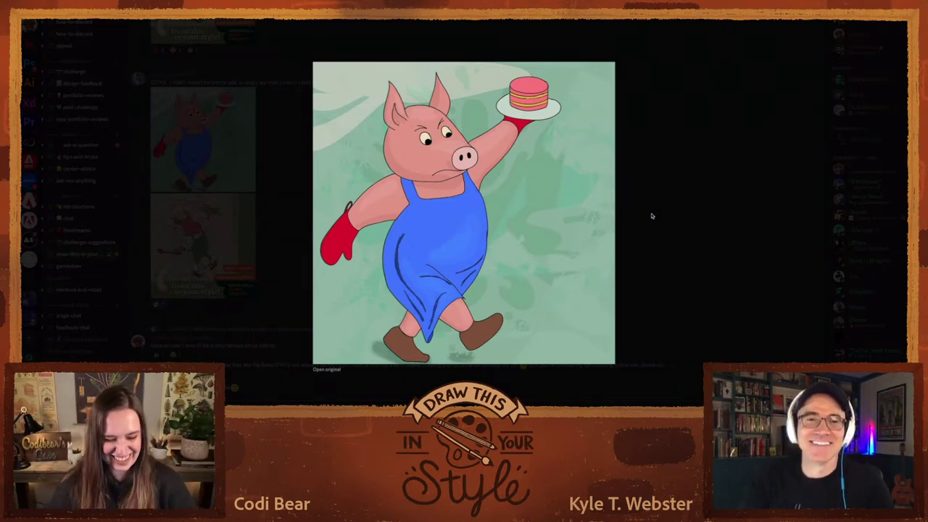
- Scroll down to the pig baker post, enlarge its image several times, then close it
click(652, 216)
scroll(435, 187, down, 5)
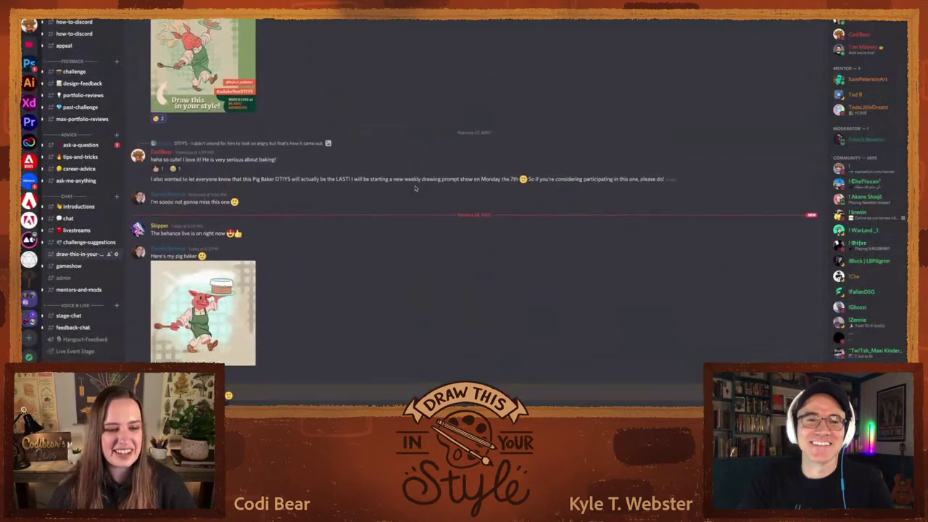
click(203, 234)
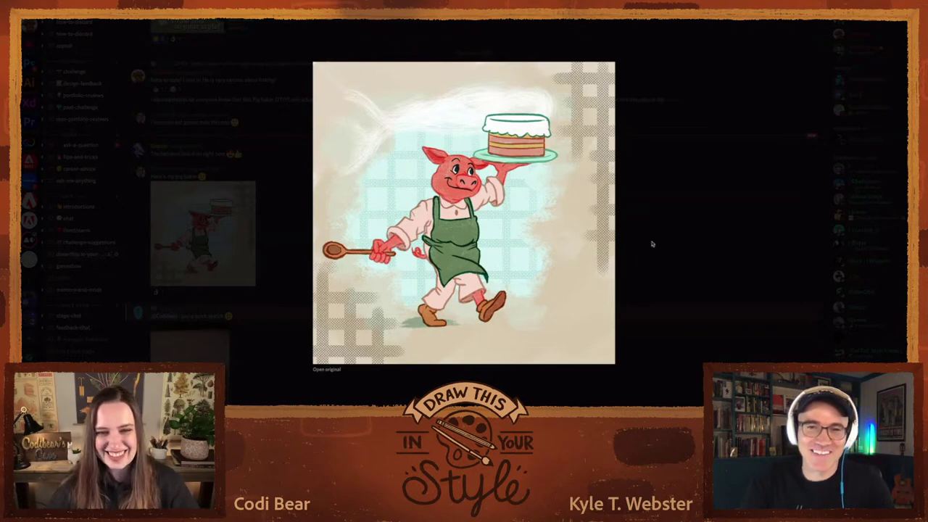
click(652, 245)
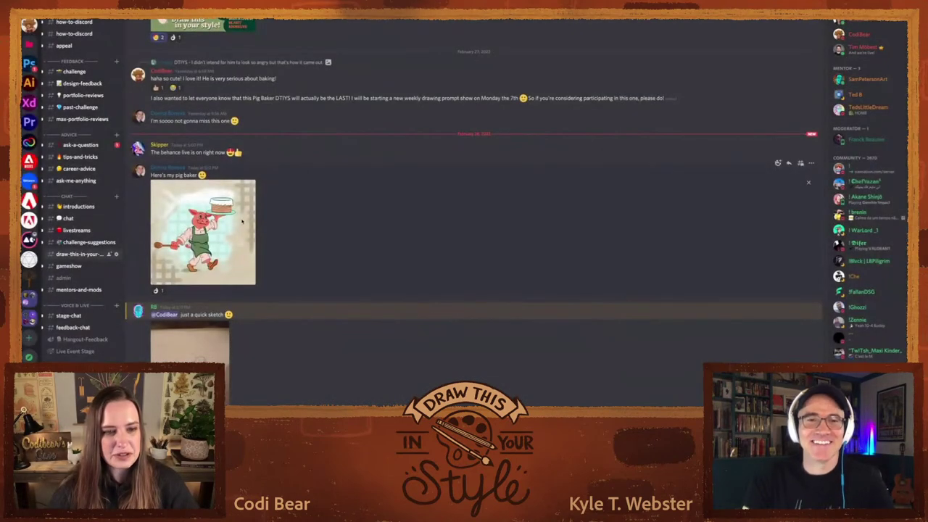
click(203, 232)
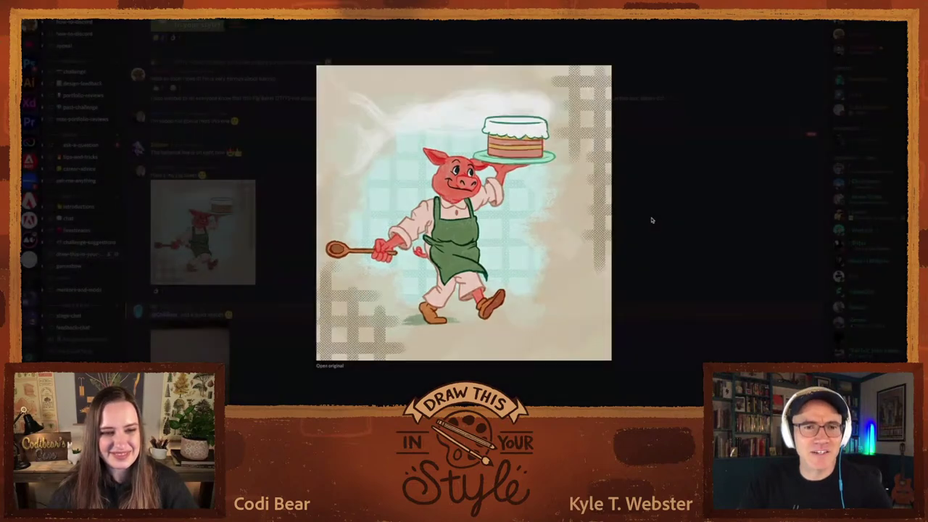
click(652, 220)
click(203, 229)
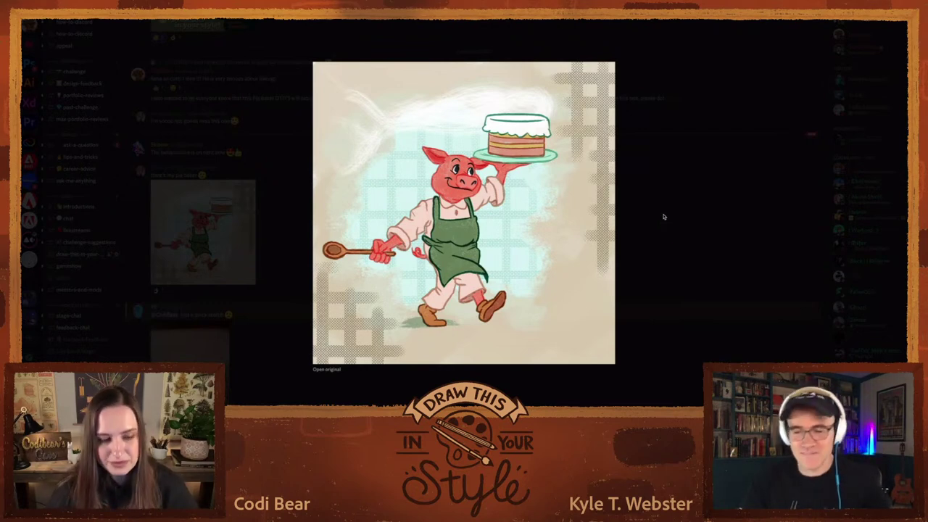
click(663, 216)
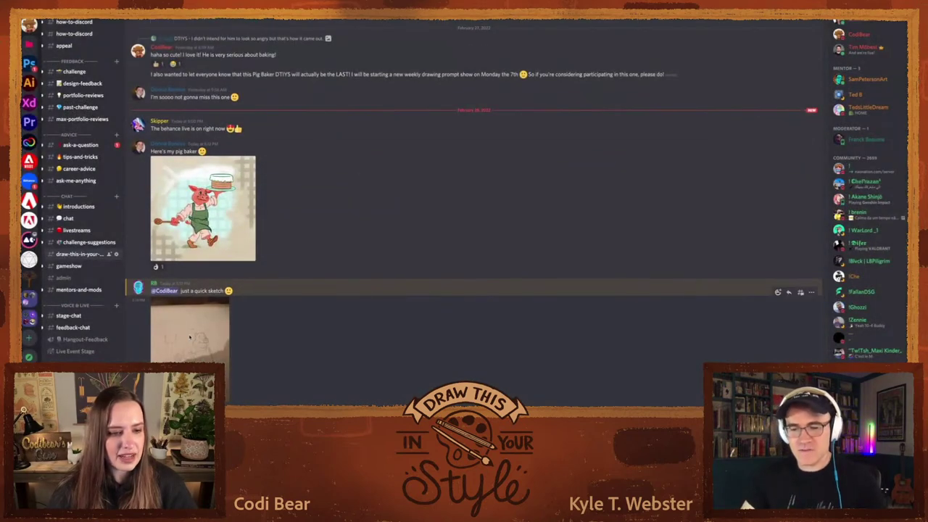
click(190, 338)
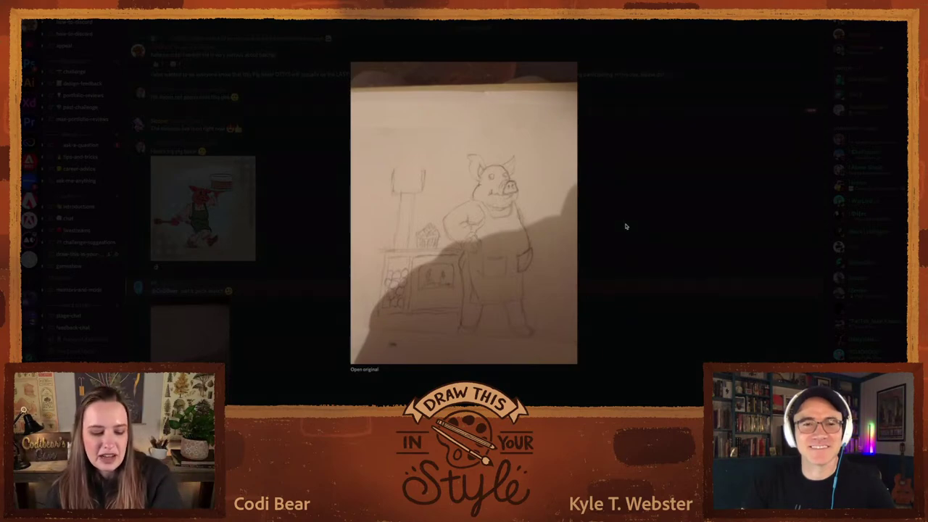
click(625, 226)
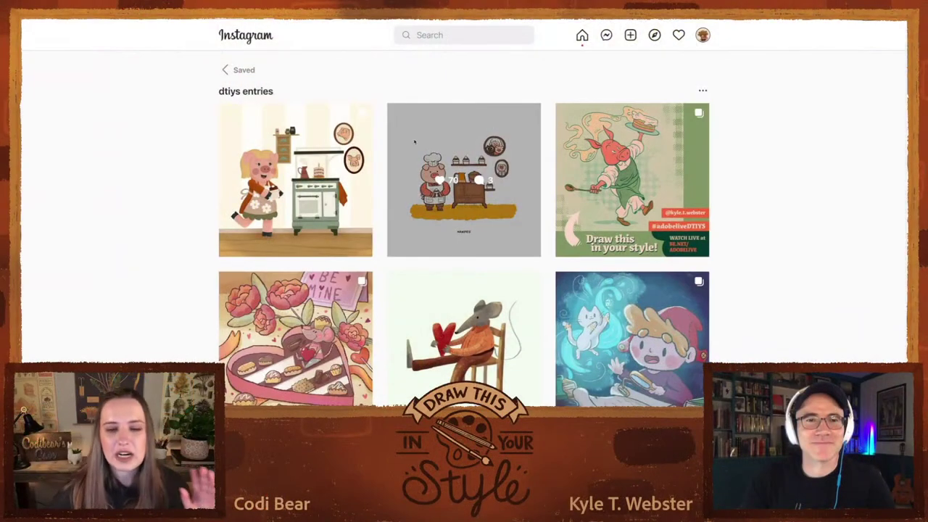
- Open the middle saved dtiys post showing the chef pig beside the cupcake shelf
click(415, 141)
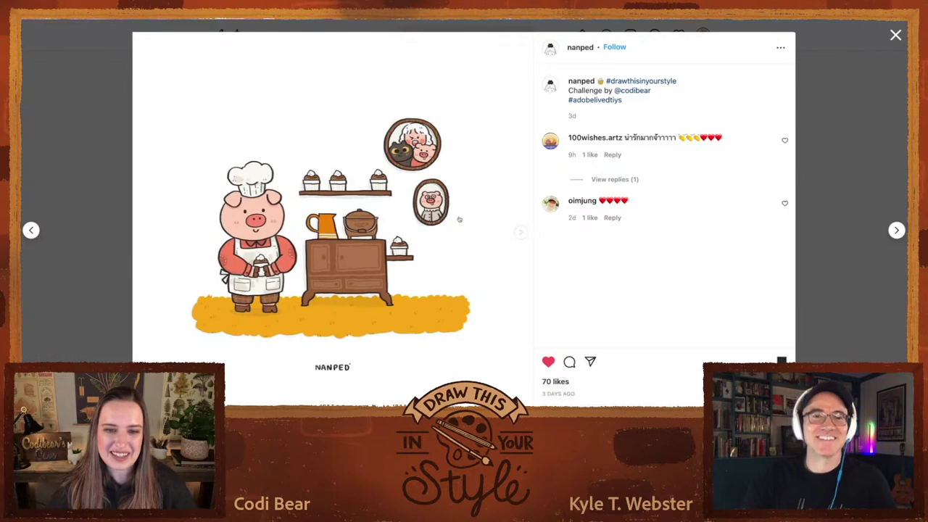
- Open the saved post of the pig at the stove, read its caption, and return to the dtiys entries grid
click(76, 145)
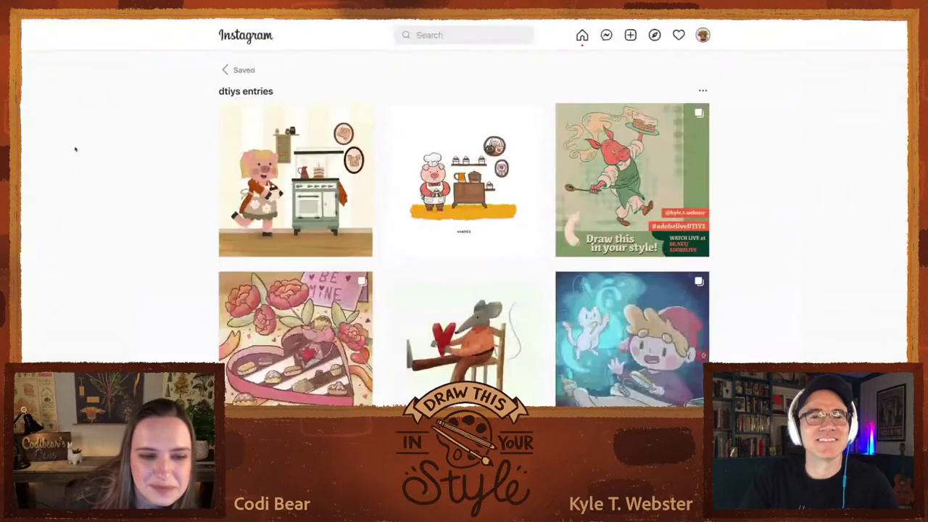
click(263, 147)
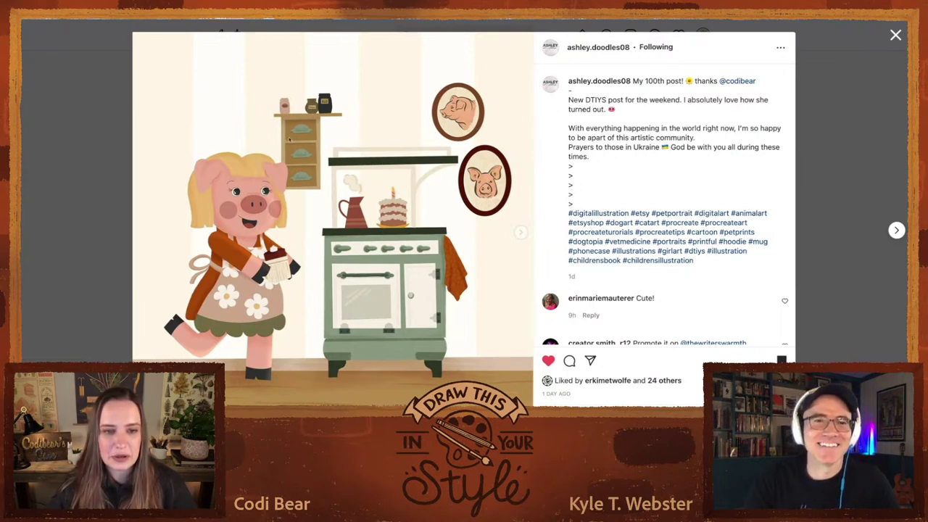
click(98, 198)
scroll(97, 199, down, 3)
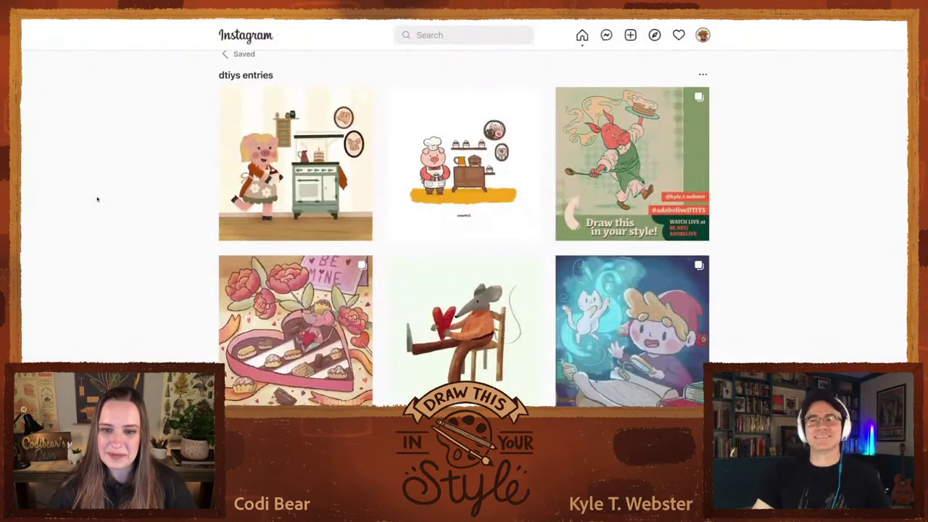
scroll(98, 199, down, 2)
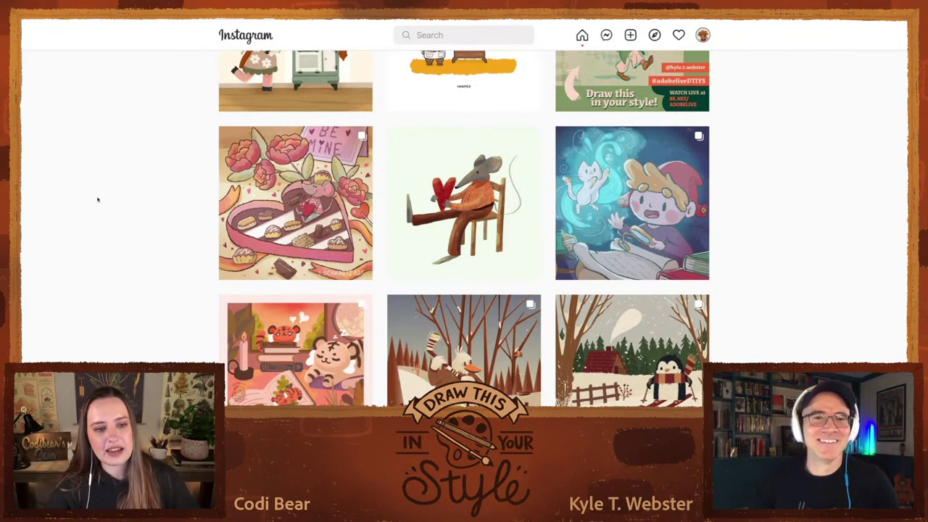
click(405, 155)
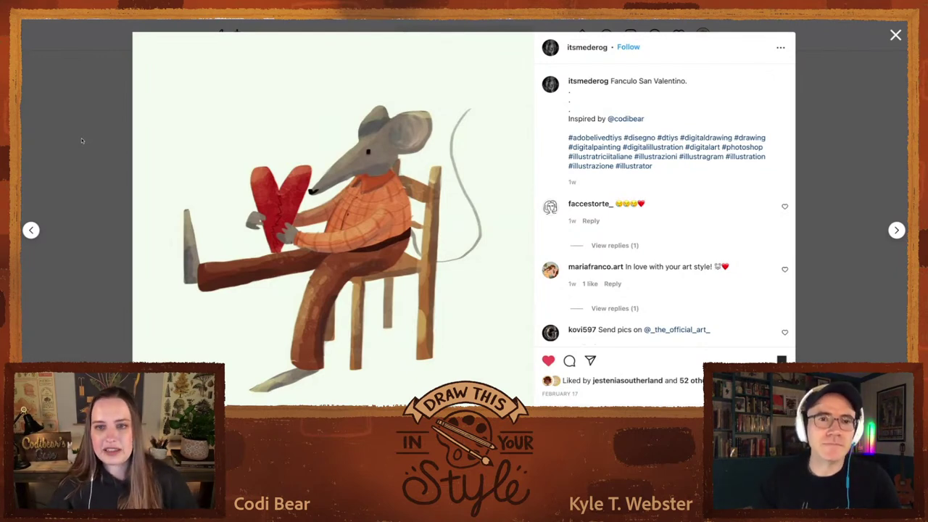
click(82, 140)
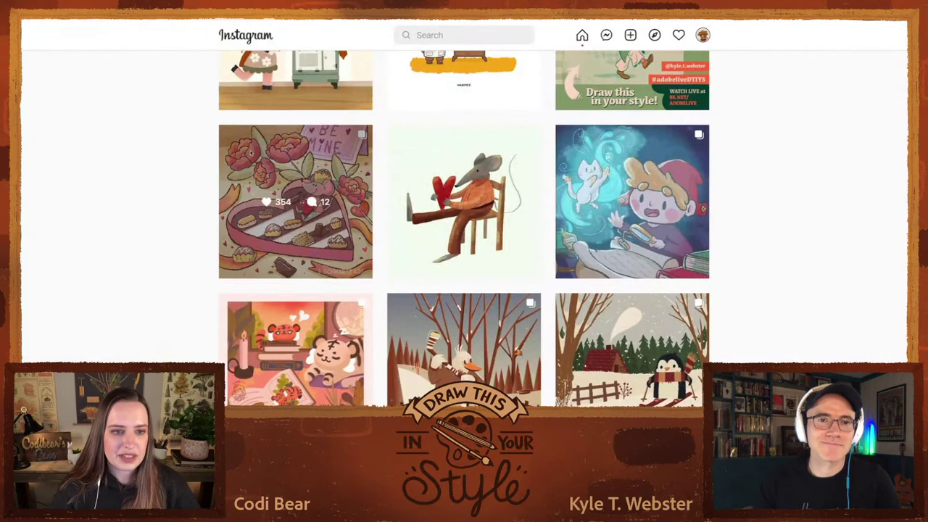
click(244, 153)
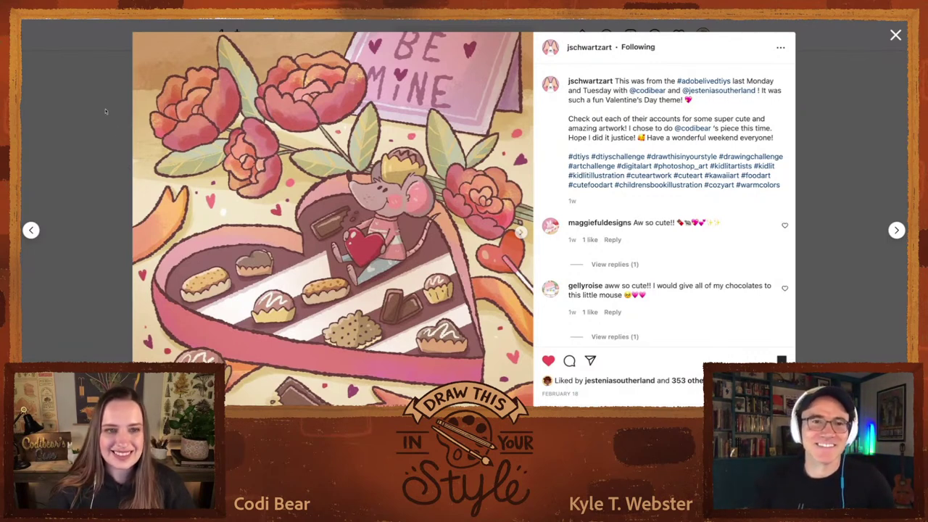
click(78, 109)
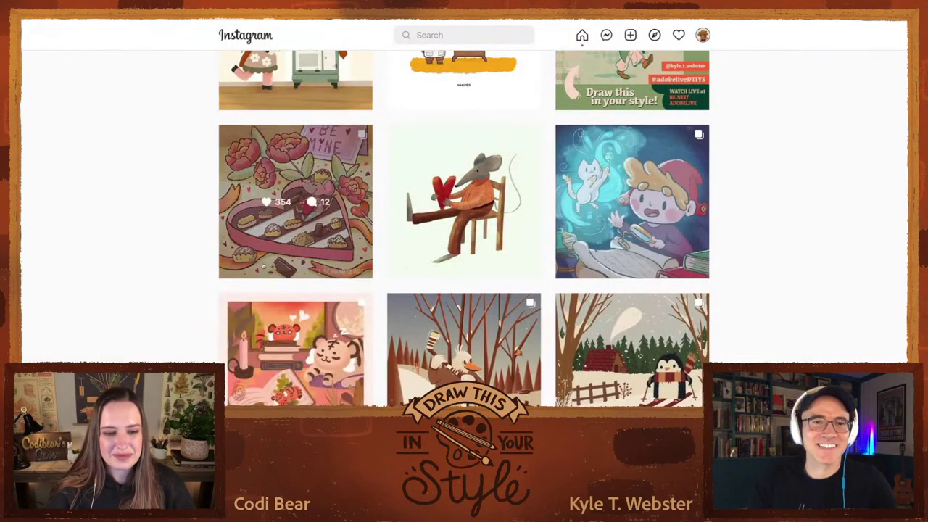
scroll(143, 177, up, 3)
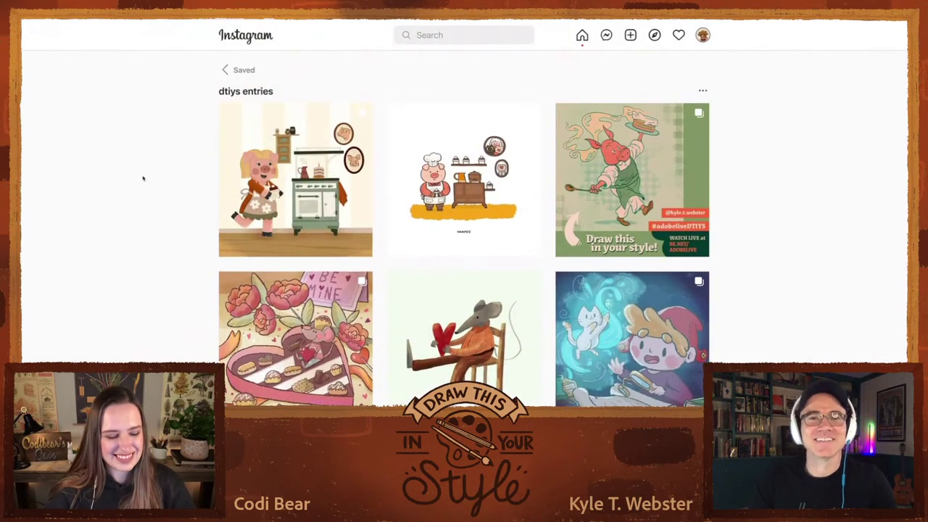